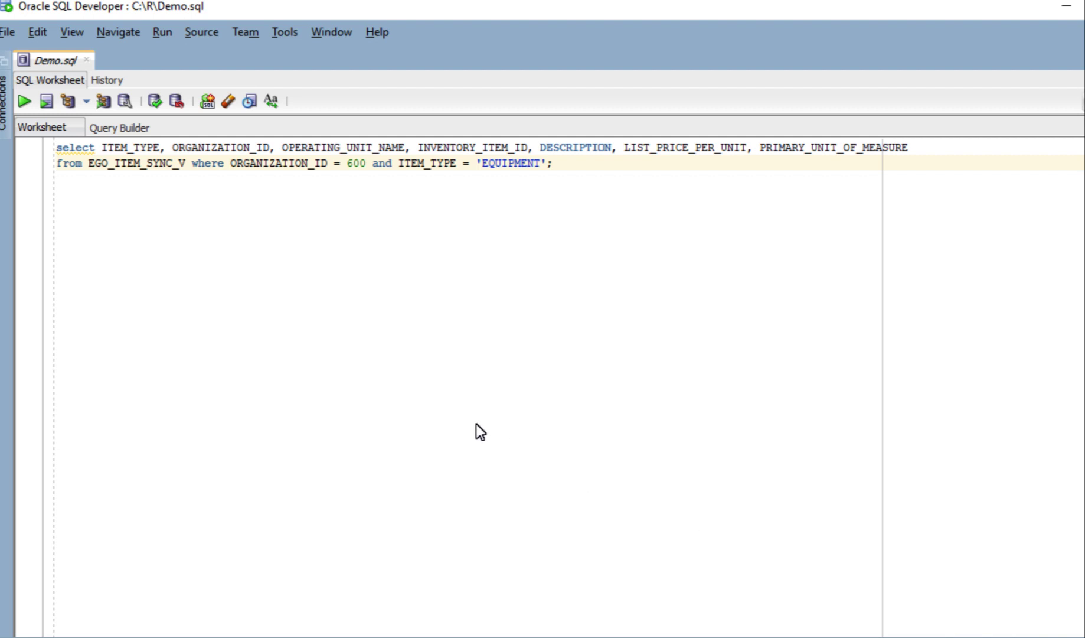
Step: Run the query, then rerun it with organization id 204 instead of 600
key(ctrl+a)
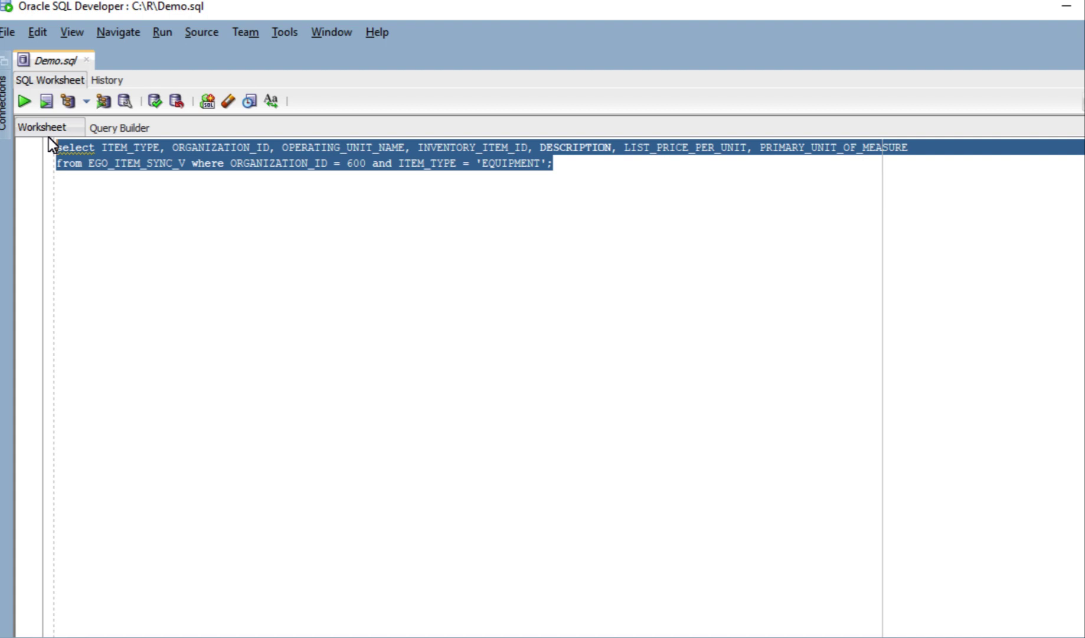
click(25, 101)
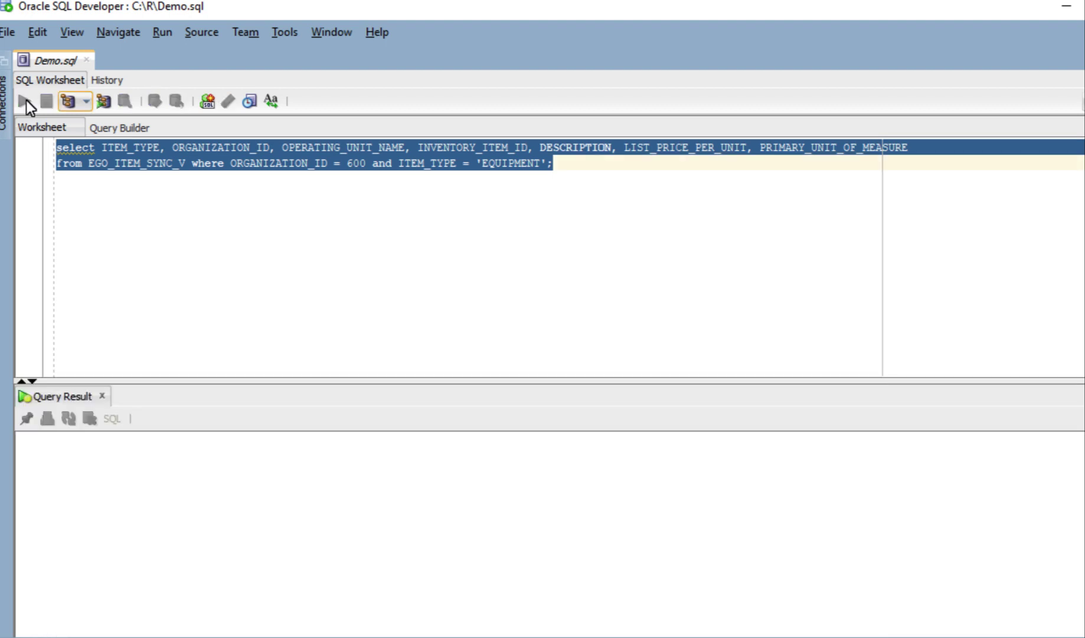
double_click(356, 163)
text(204)
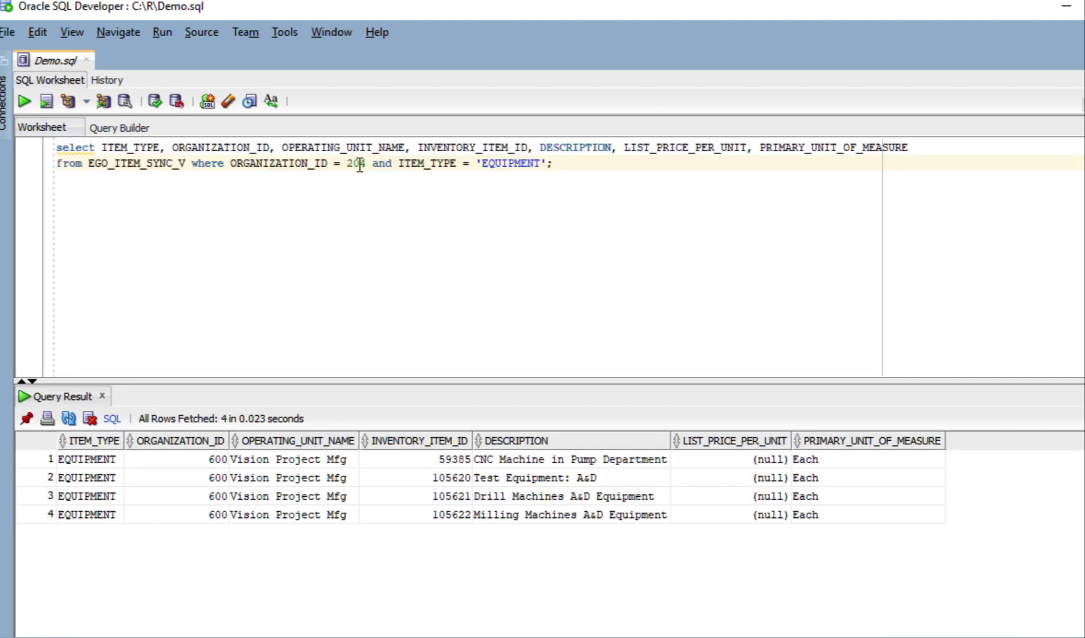
key(ctrl+a)
click(24, 102)
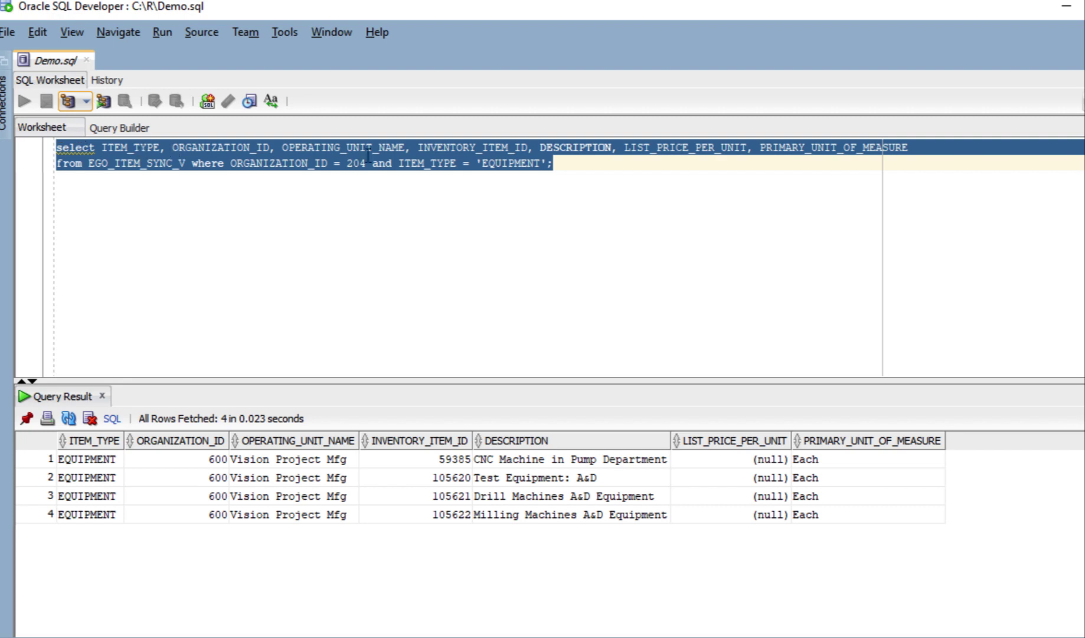
Step: Change the item type filter from EQUIPMENT to VEH and rerun the query
click(546, 163)
double_click(513, 163)
text(VEH)
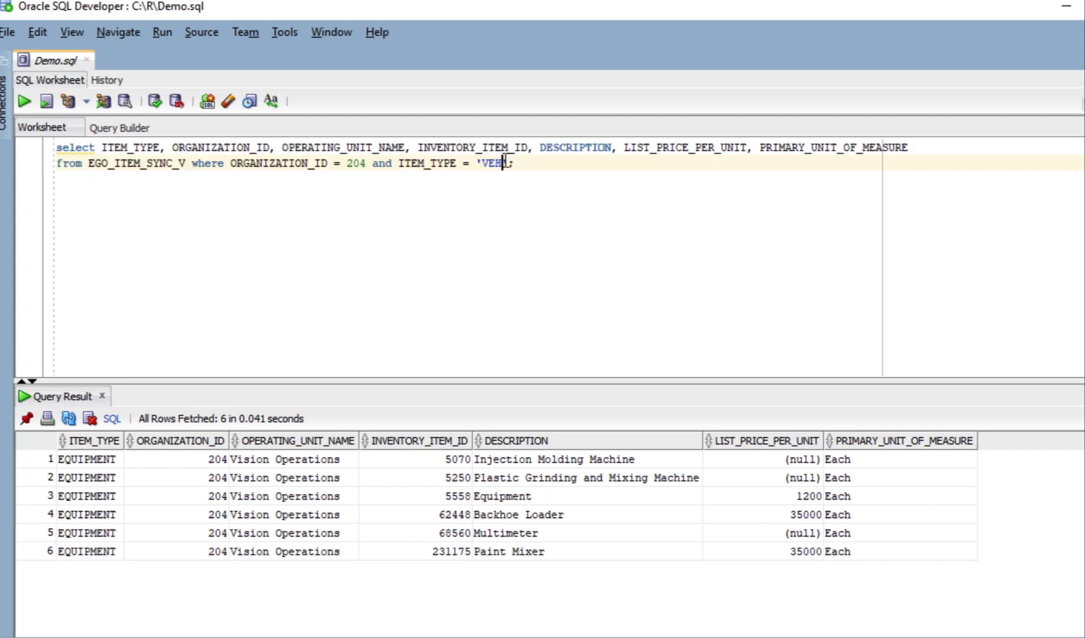
key(ctrl+a)
click(24, 102)
double_click(356, 163)
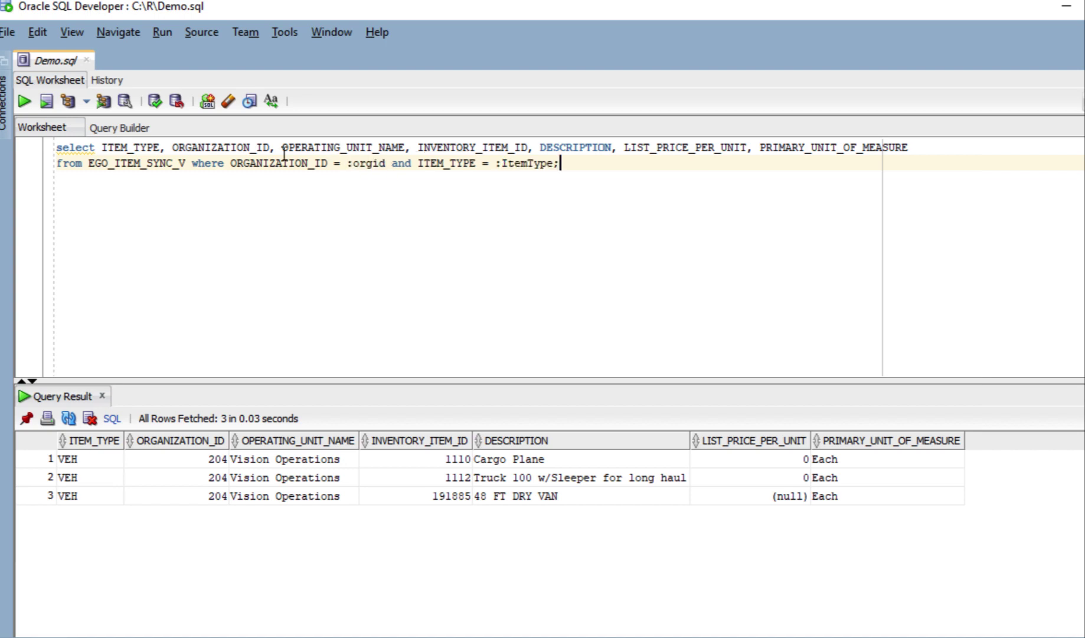
Step: Run the bind-variable query with ItemType EQUIPMENT and orgid 600
key(ctrl+a)
click(24, 101)
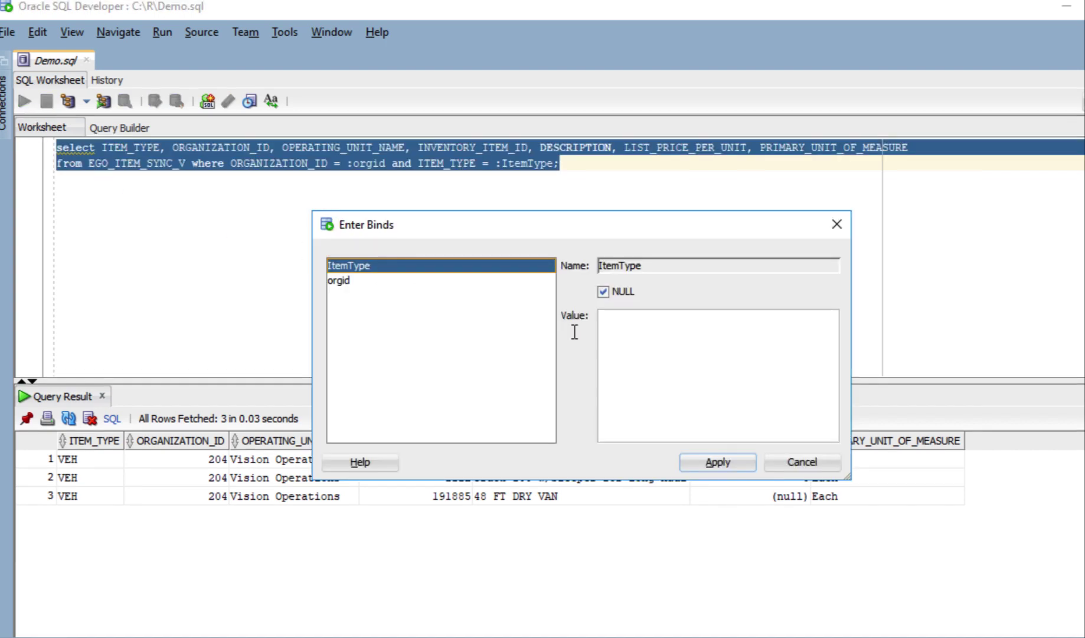
click(642, 334)
text(EQUIPMENT)
click(338, 280)
click(679, 354)
text(600)
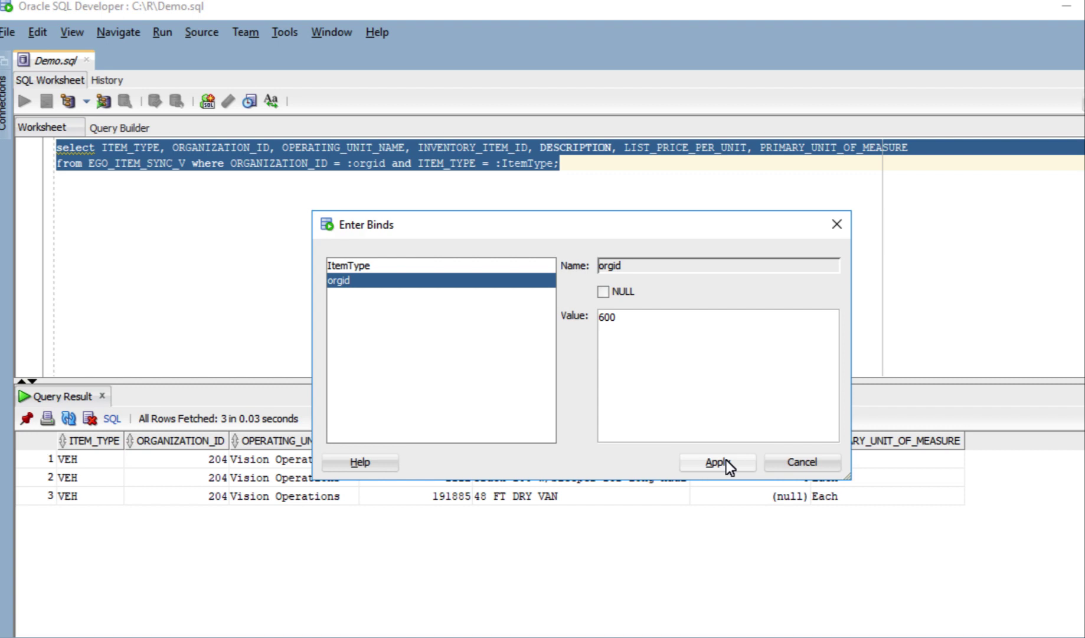
click(727, 461)
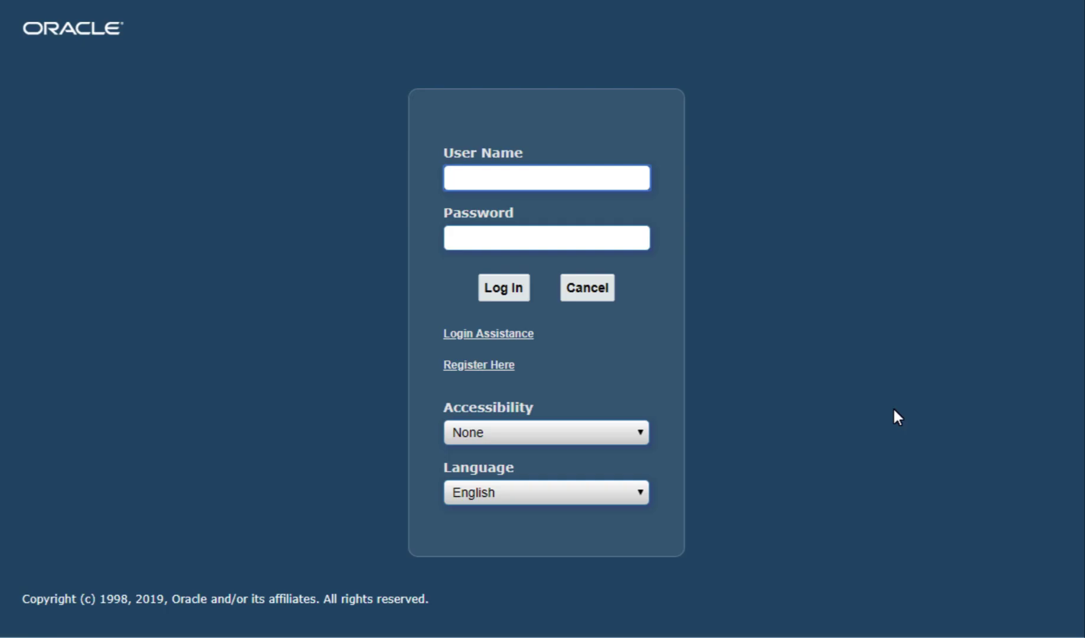
Step: Log in and start a new lookup type under Functional Administrator's Core Services lookups
text(operations)
click(595, 243)
text(welcome)
click(509, 290)
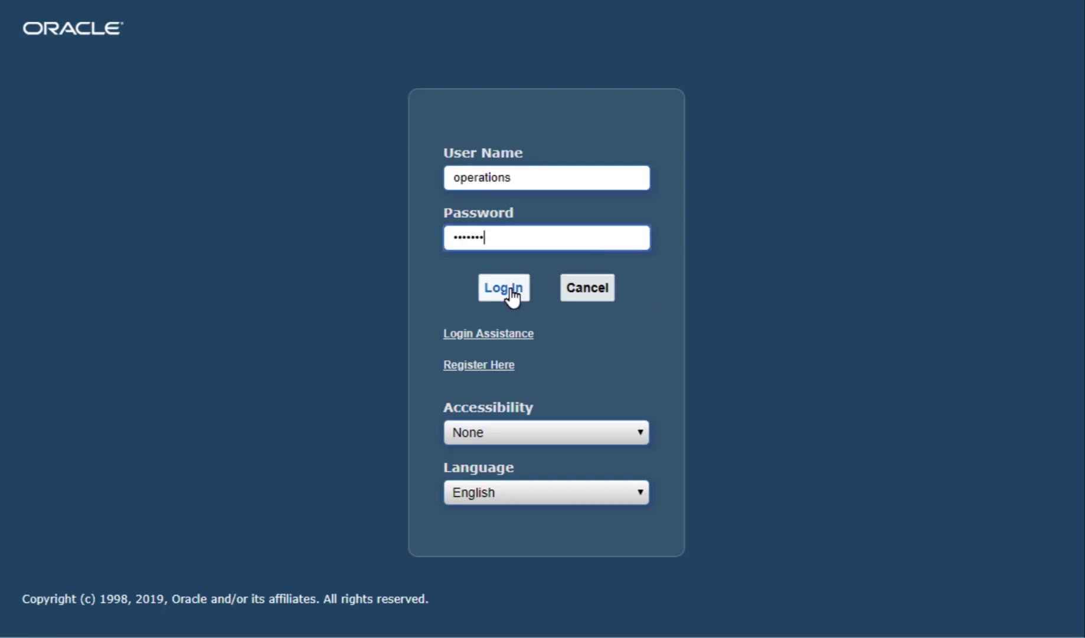
drag(314, 155, 311, 340)
scroll(144, 195, down, 1)
click(144, 194)
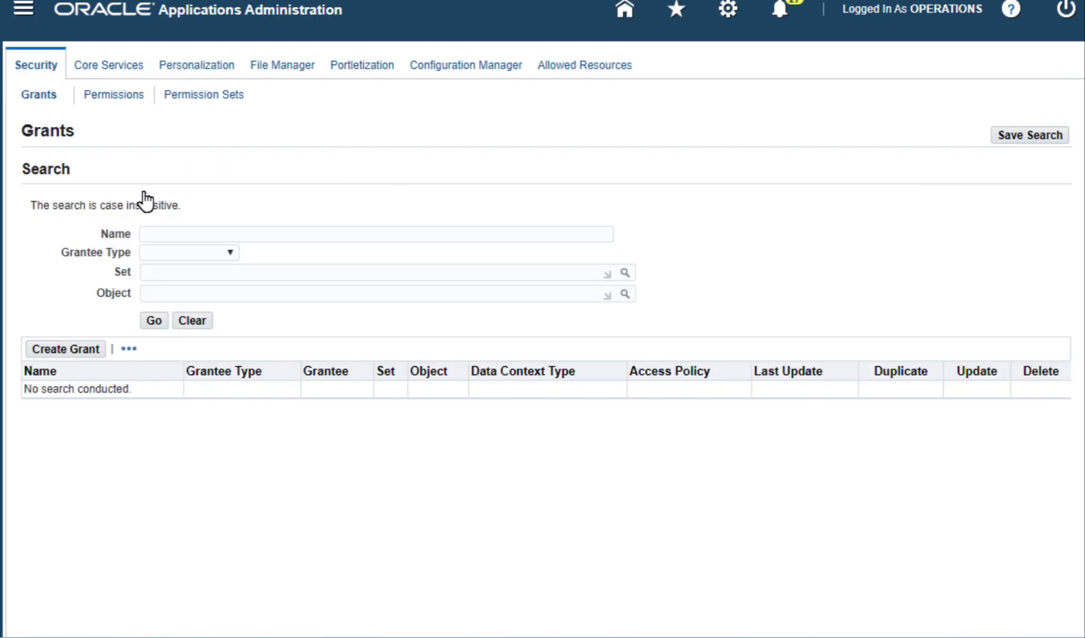
click(114, 66)
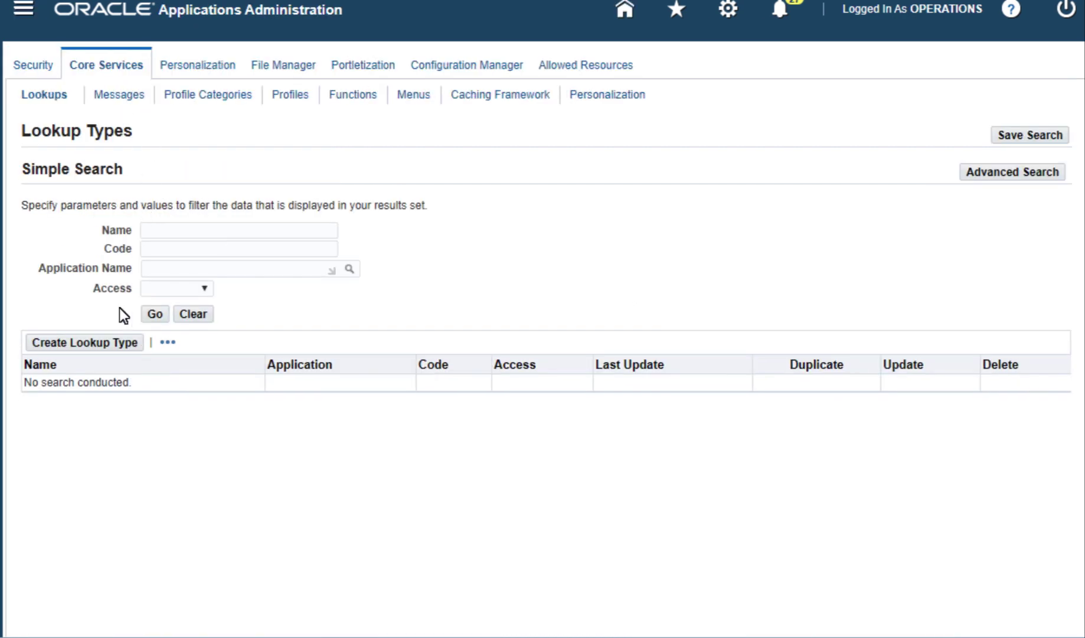
click(103, 341)
Step: Enter name Demo Item Type, code DEMO_ITEMTYPE, application Web Applications Desktop Integrator, and User access
click(251, 184)
text(Demo Item Type)
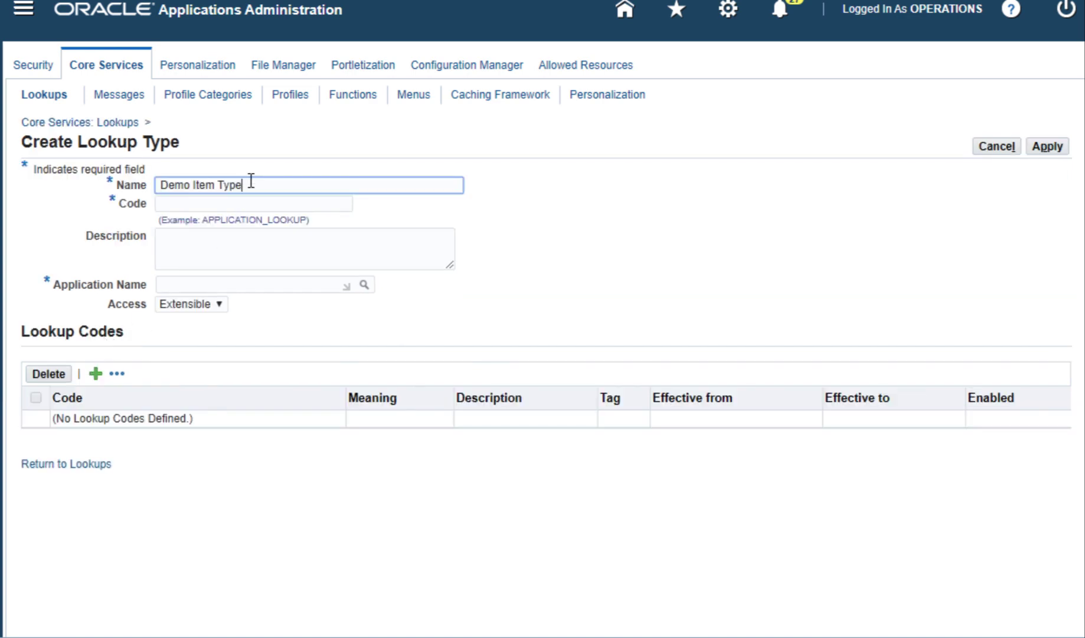
click(256, 204)
text(DEMO_ITEMTYPE)
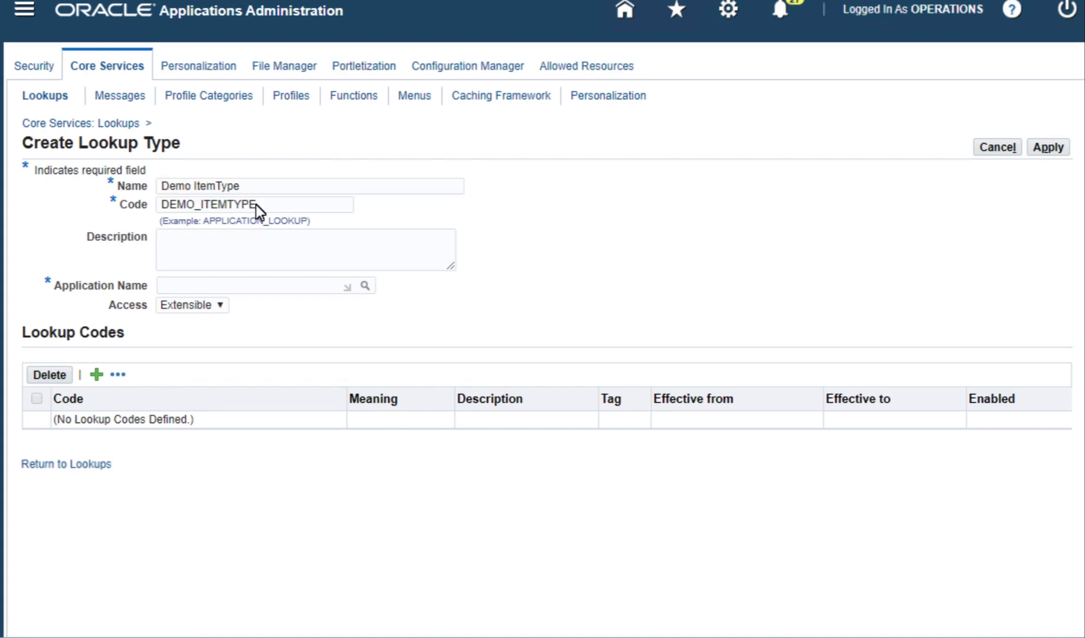
click(228, 283)
text(Web Applications Desktop Integrator)
click(220, 304)
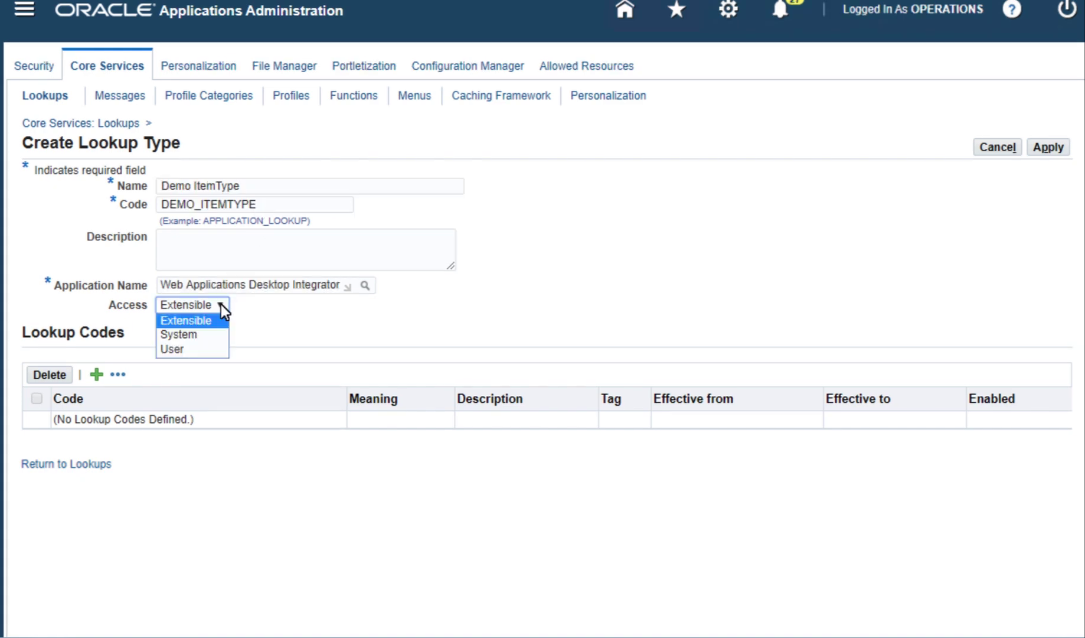
click(205, 348)
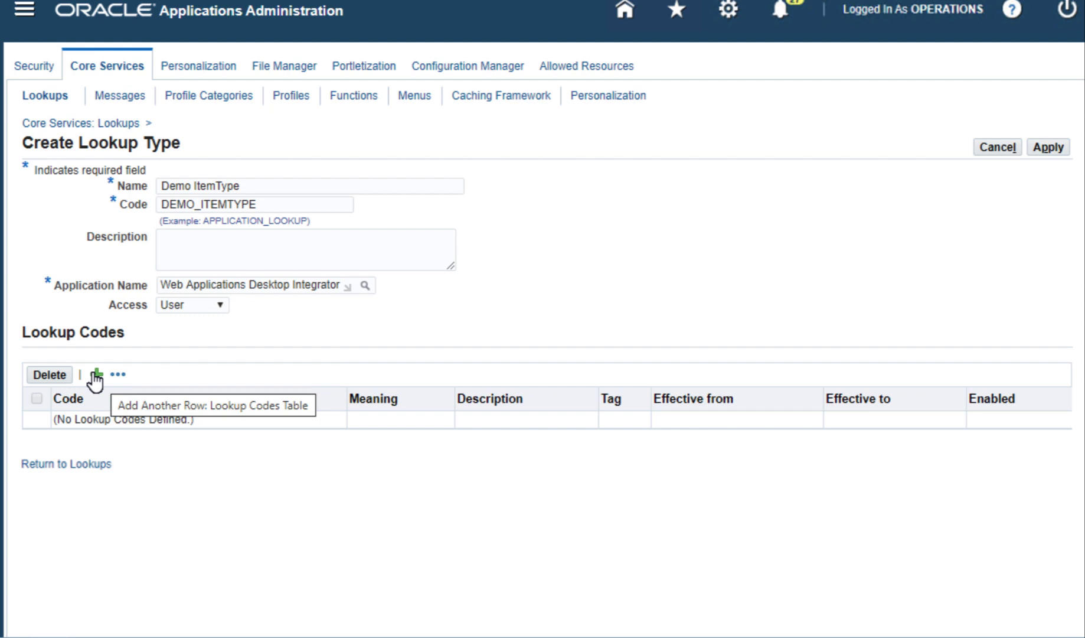
Step: Add lookup codes CHARGABLE, CONSULTING, EQUIPMENT, NON-CHARGABLE and VEH, then save the lookup type
click(95, 378)
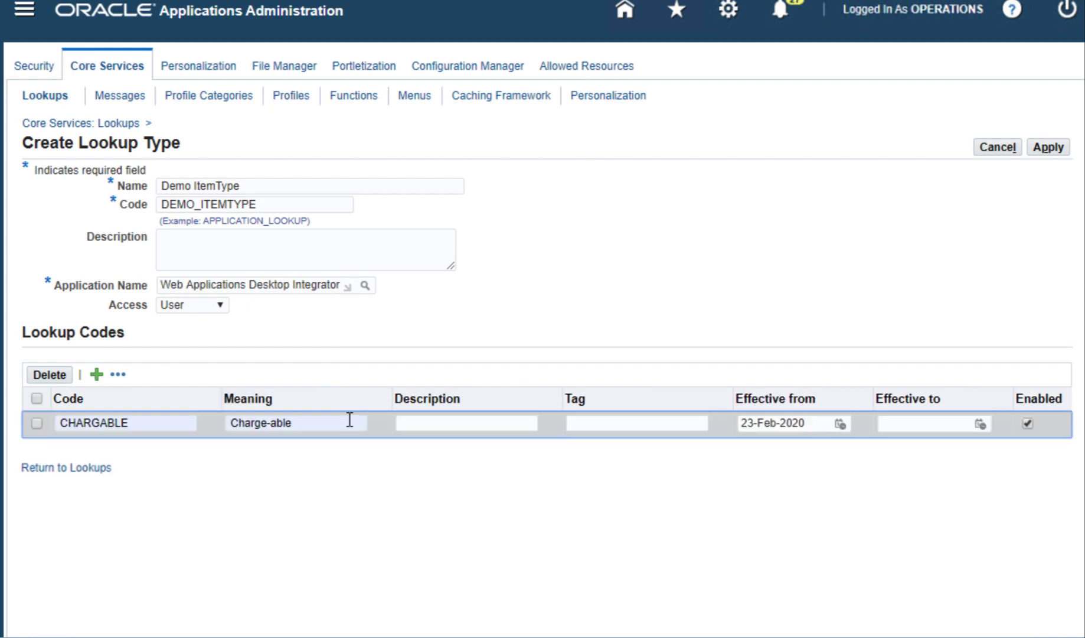
click(97, 375)
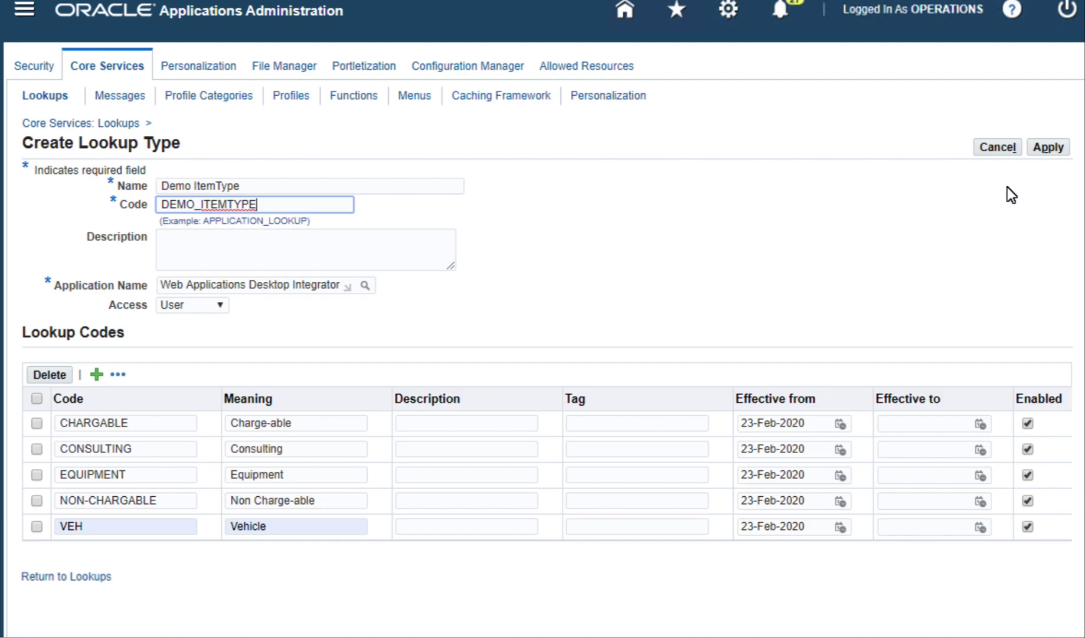
click(1050, 147)
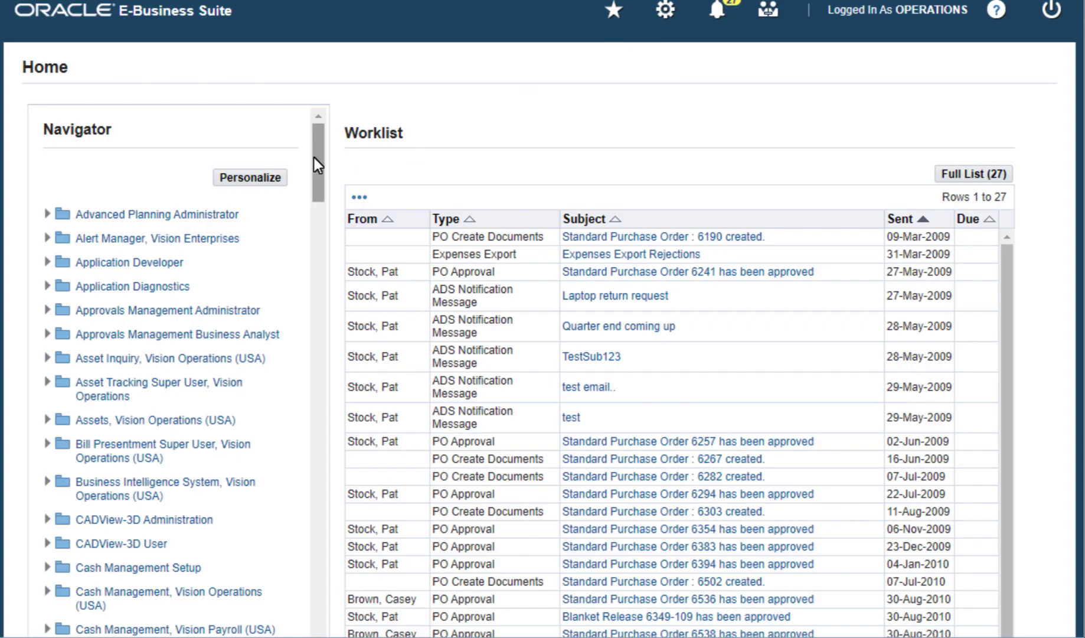
Step: Open Define Parameter in Desktop Integration Manager for Web Applications Desktop Integrator
scroll(305, 284, down, 8)
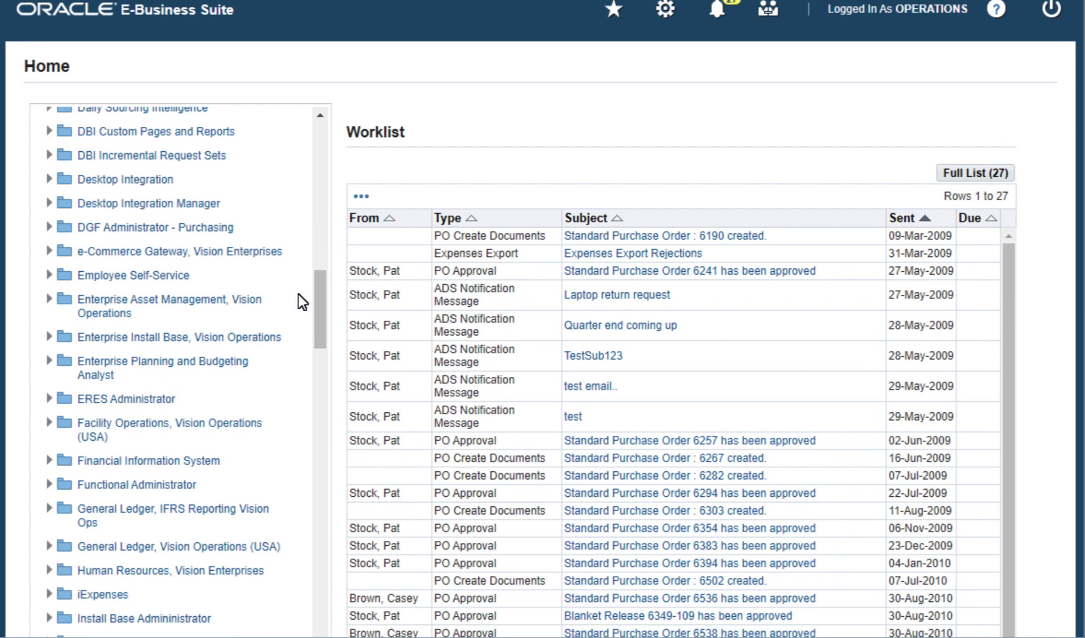
click(212, 206)
click(150, 299)
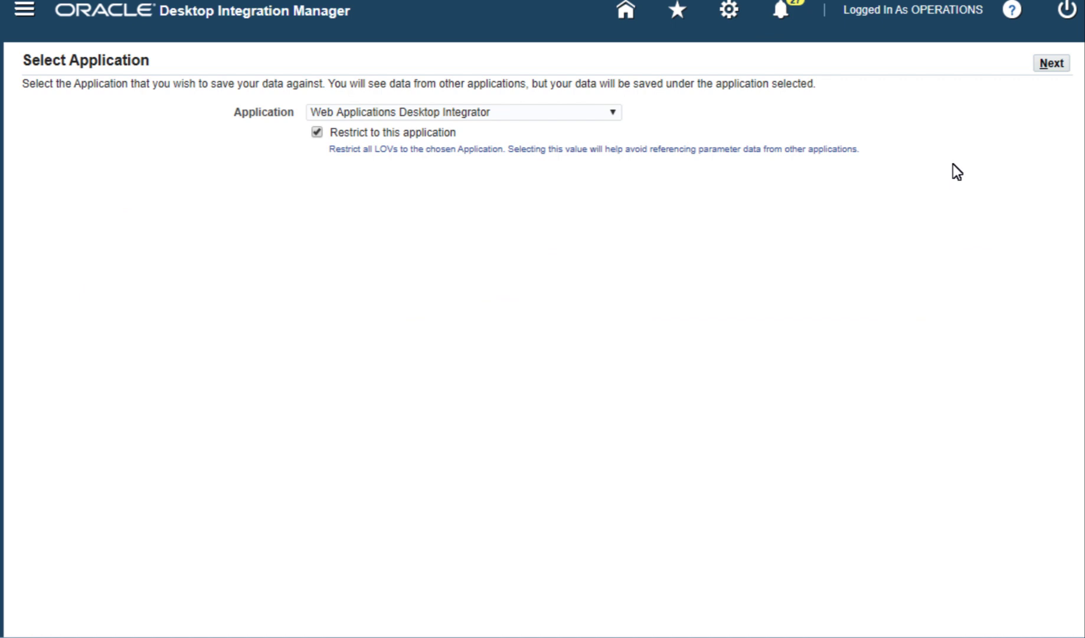
click(1046, 65)
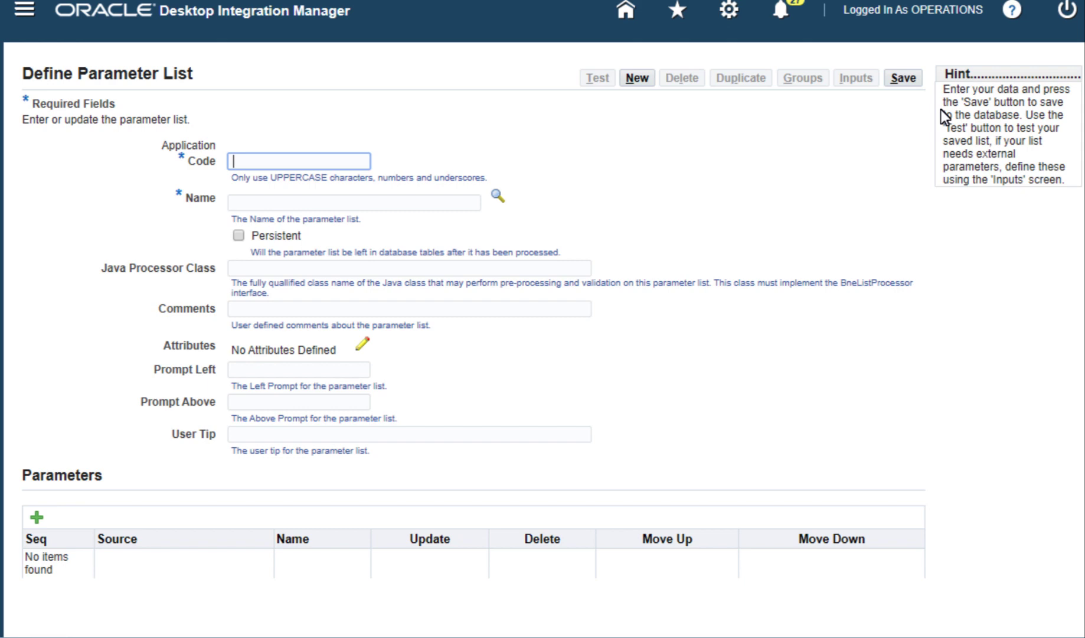
Step: Create list DEMOCPL, 'Demo Content Parameter List', prompt 'Demo - Content Parameters', and add a new parameter definition
text(DEMOCPL)
click(339, 202)
text(Demo Content Parameter List)
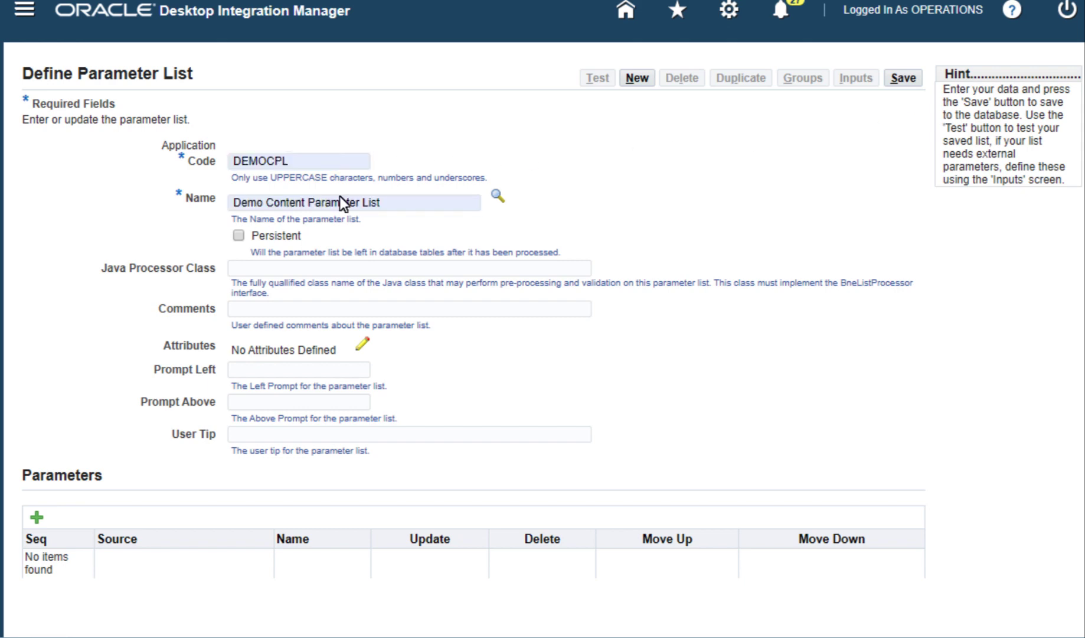
text(Demo - Content Parameters)
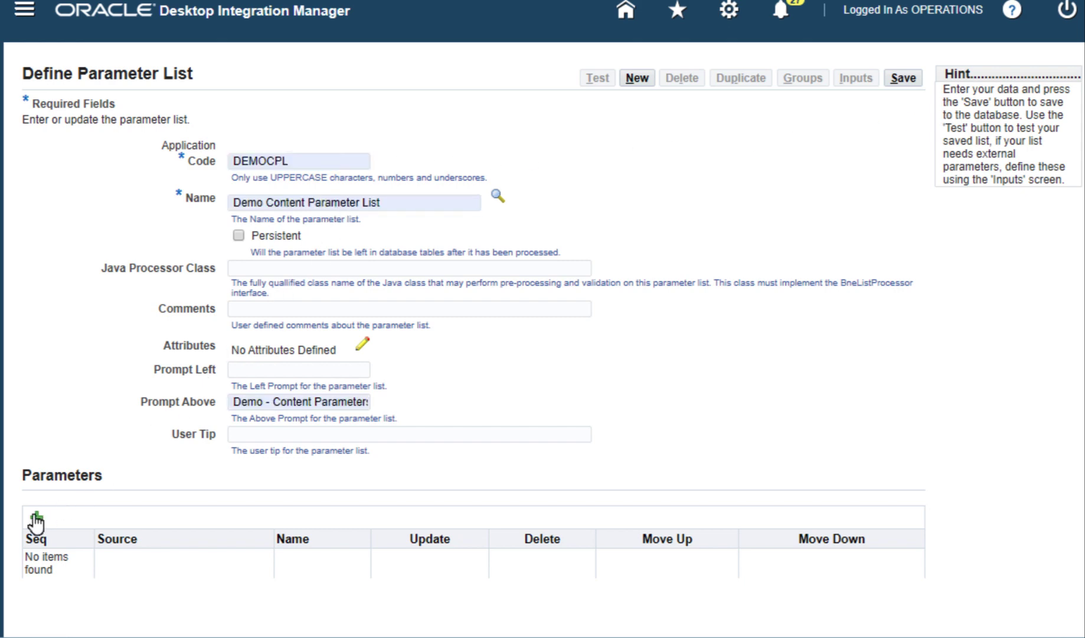
click(35, 517)
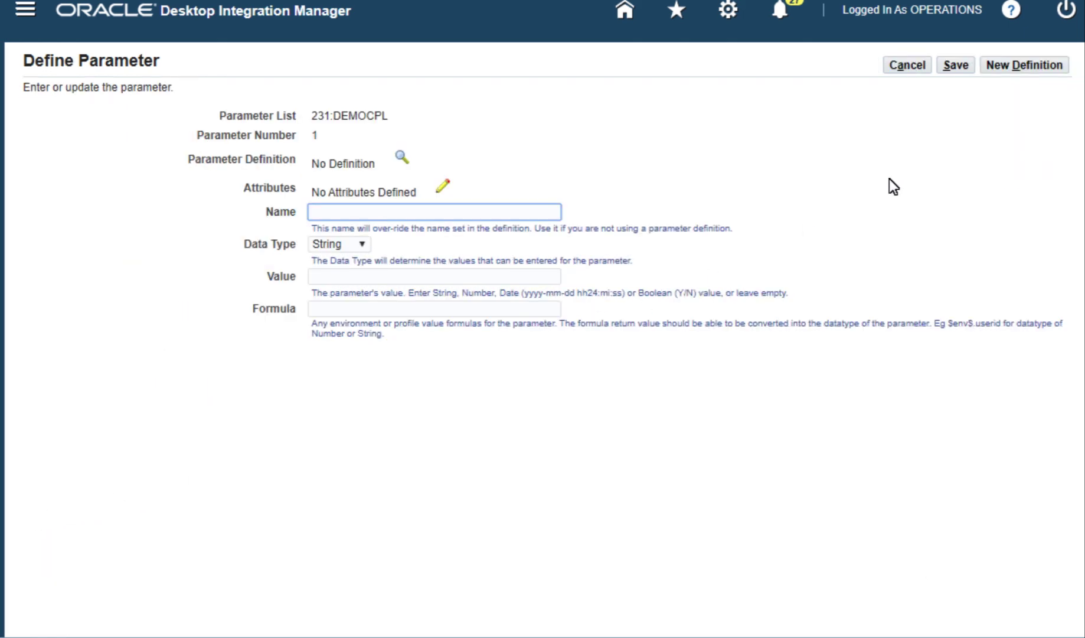
click(1011, 69)
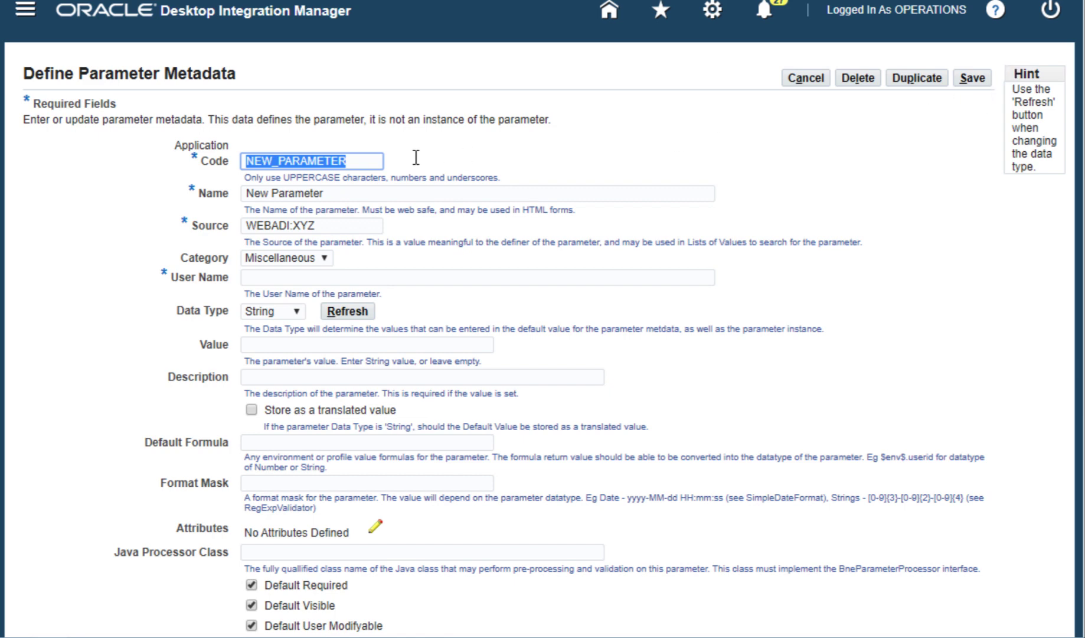
Step: Define parameter ORGID, source WEBADI:DEMO, category Data, user name 'Content Parameter Demo - Org ID', default 204
text(ORGID)
click(380, 193)
click(345, 223)
key(BackSpace)
key(BackSpace)
key(BackSpace)
text(DEMO)
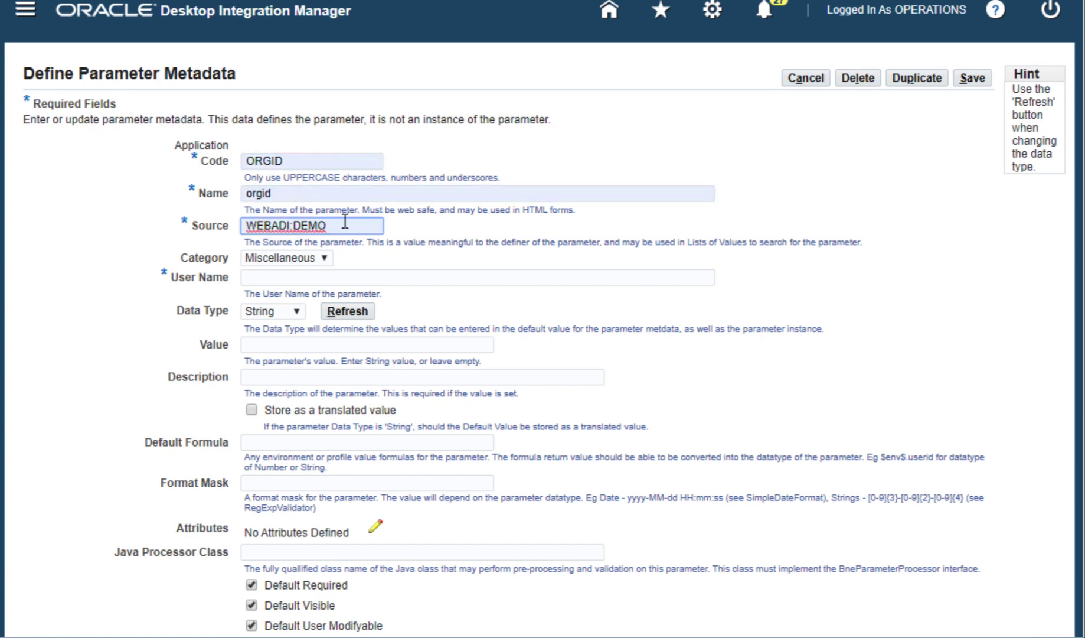
click(329, 258)
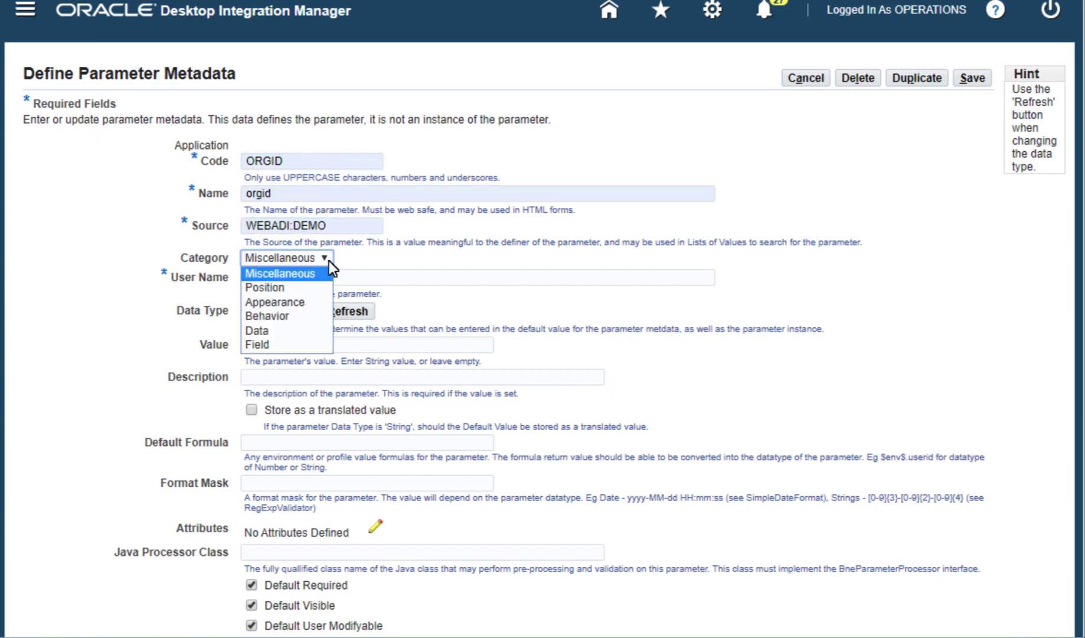
click(302, 329)
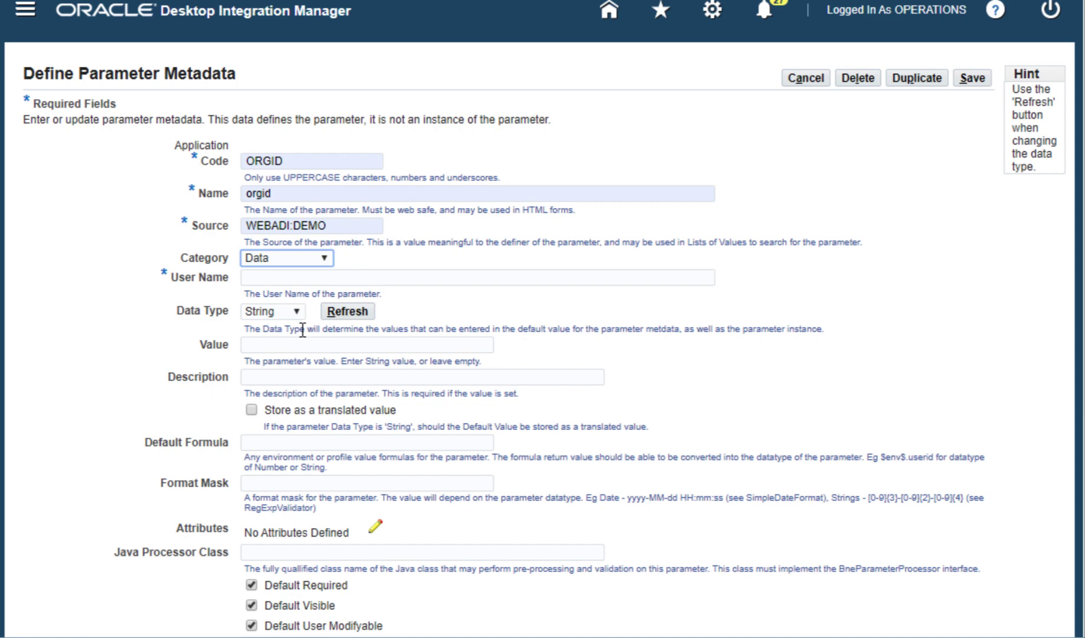
click(338, 277)
text(Content Parameter Demo - Org ID)
click(387, 346)
text(204)
click(405, 379)
text(Default Value)
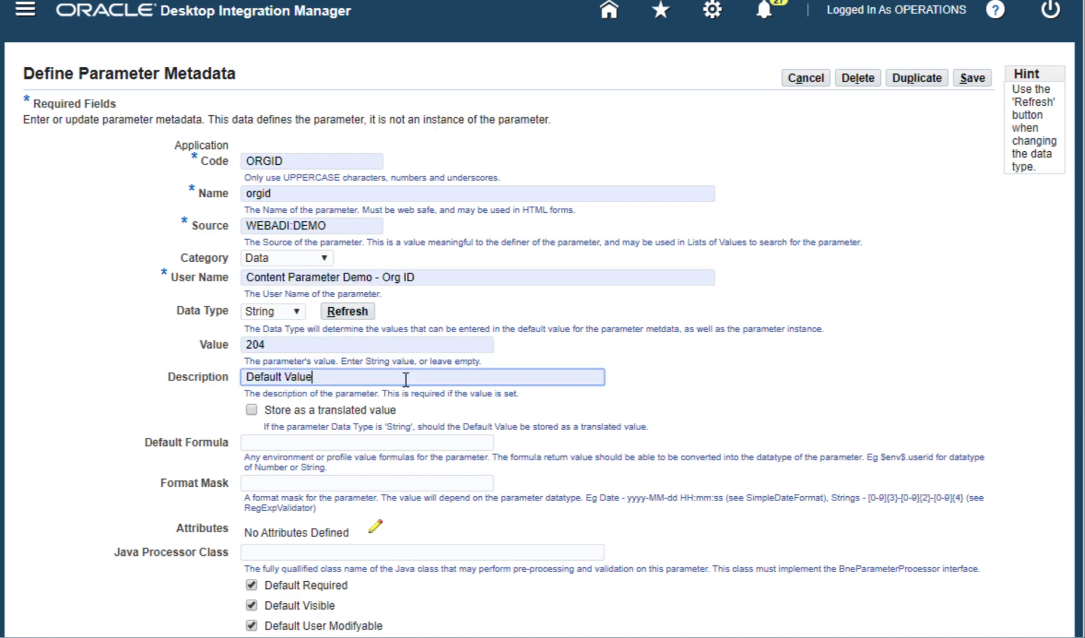
Step: Make it a 5-wide text field prompted 'Organization ID' with tip 'Enter Org ID.' and save
scroll(1057, 509, down, 6)
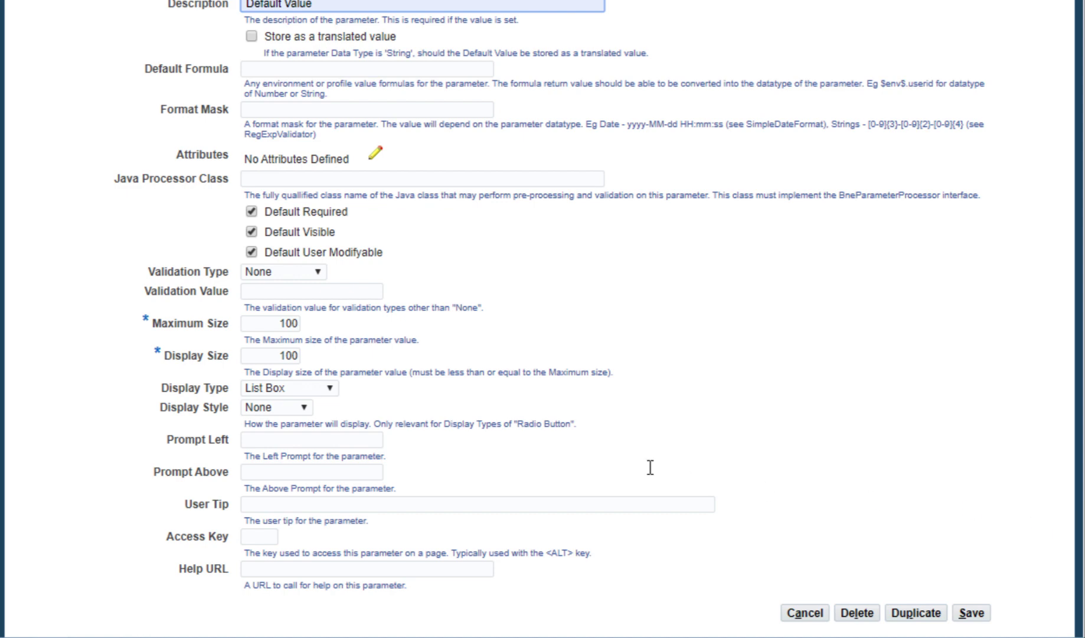
double_click(285, 356)
text(5)
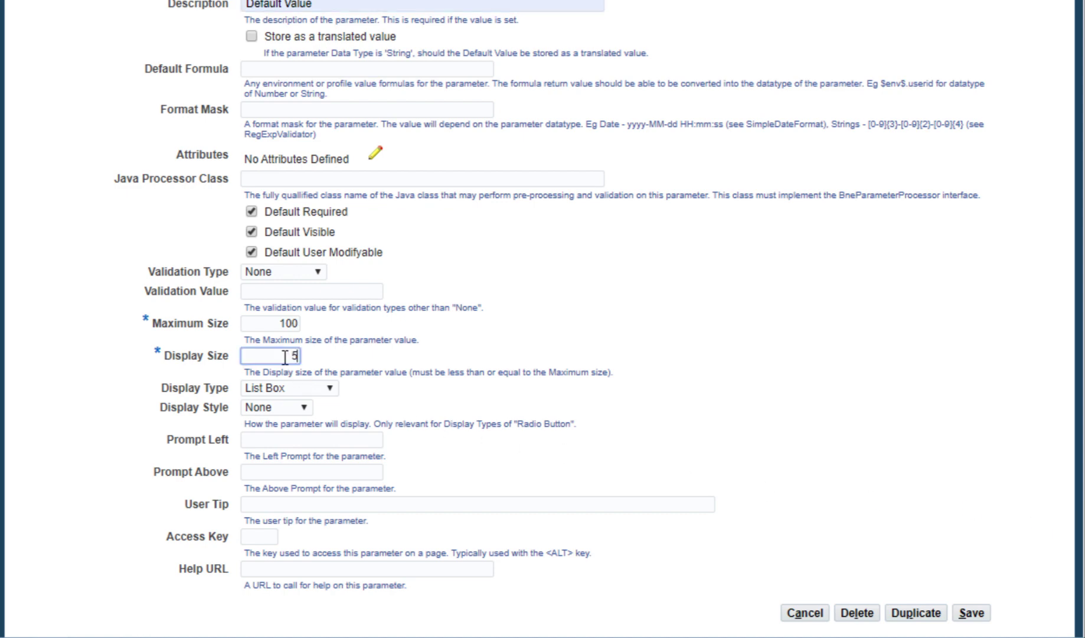
click(325, 385)
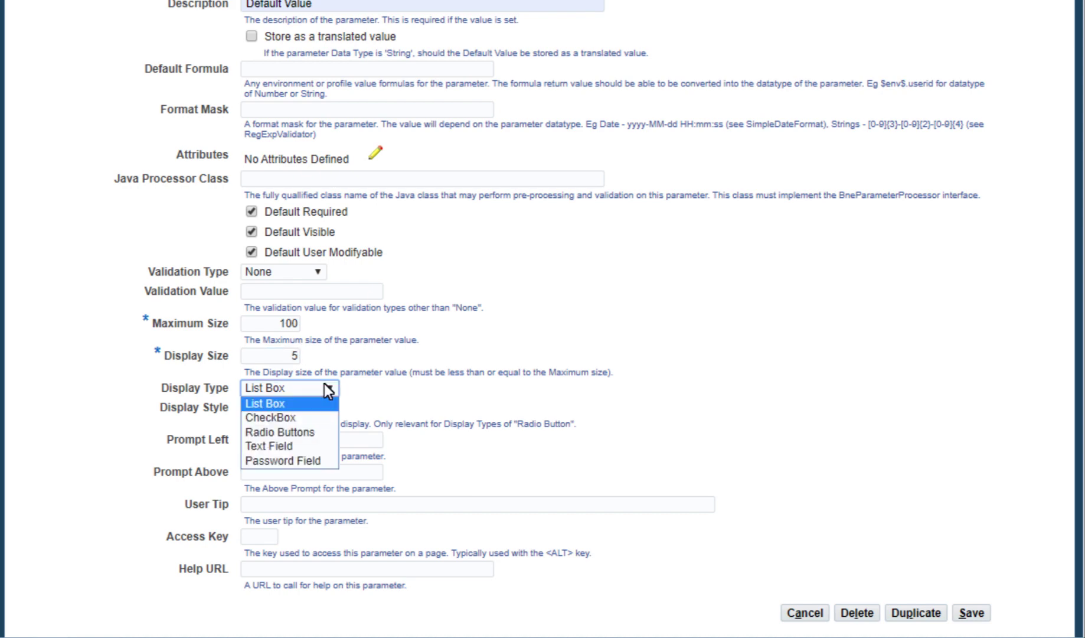
click(308, 443)
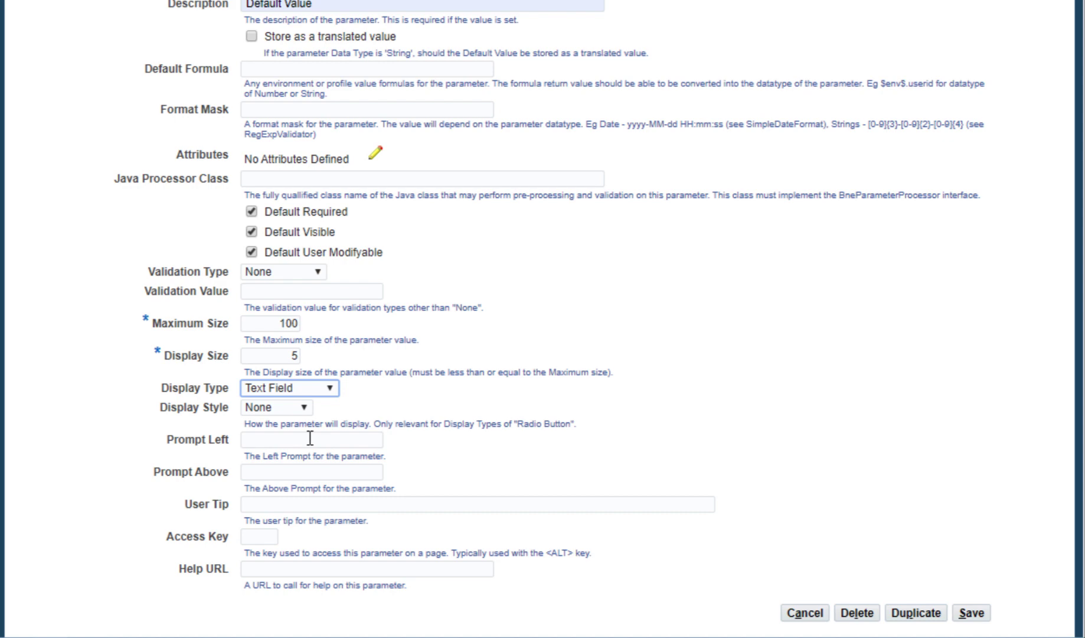
click(310, 439)
text(Organization ID)
click(410, 503)
text(Enter Org ID.)
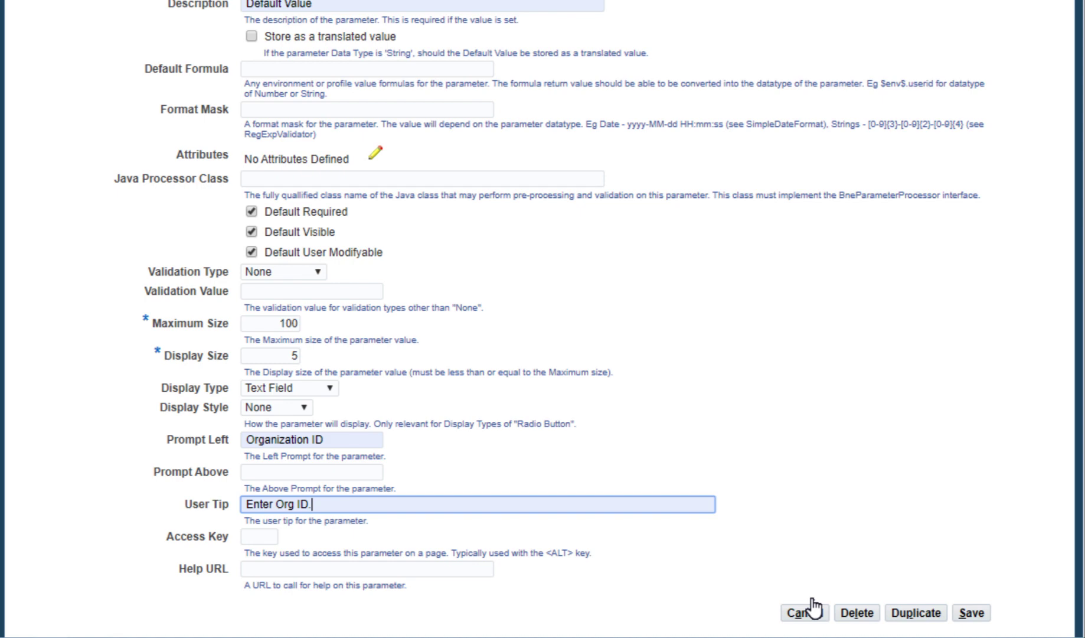
click(972, 616)
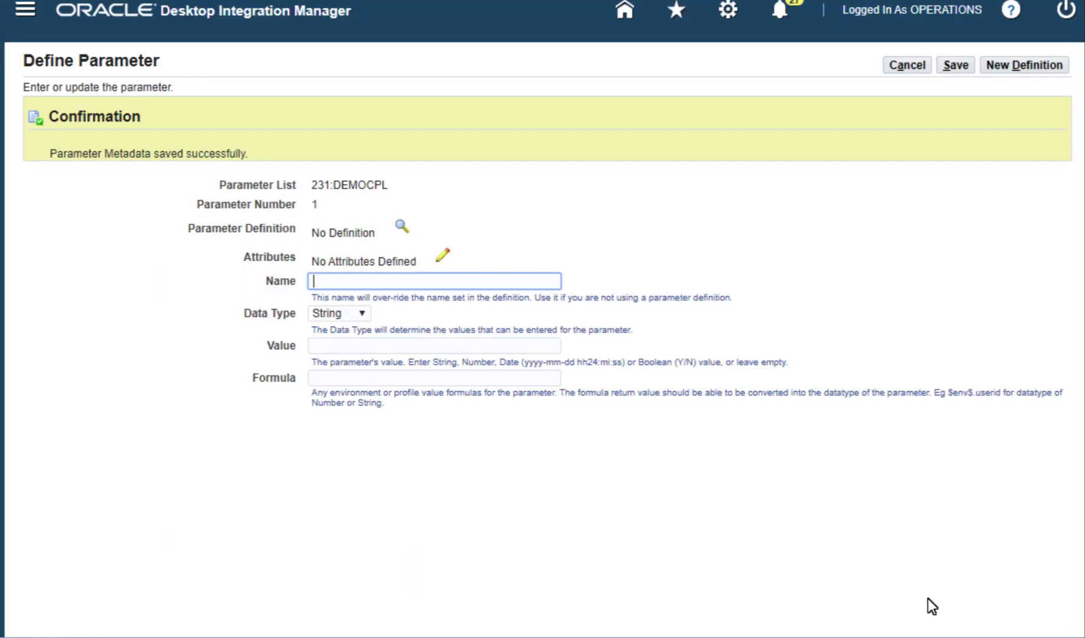
Step: Link parameter 1 to definition 231:ORGID and save it into the list
click(400, 226)
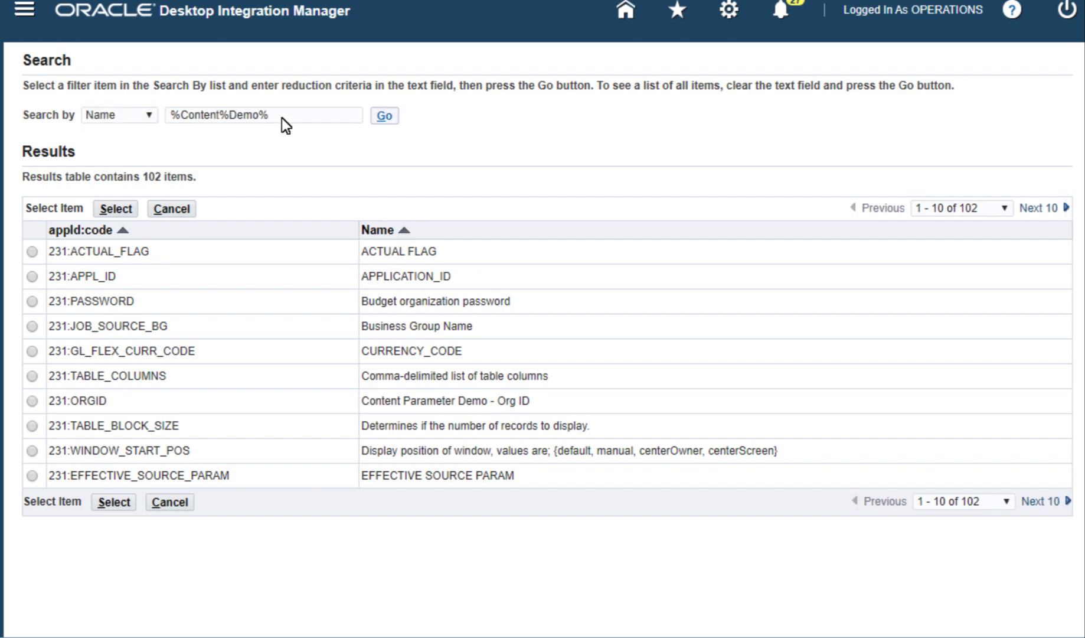
click(32, 251)
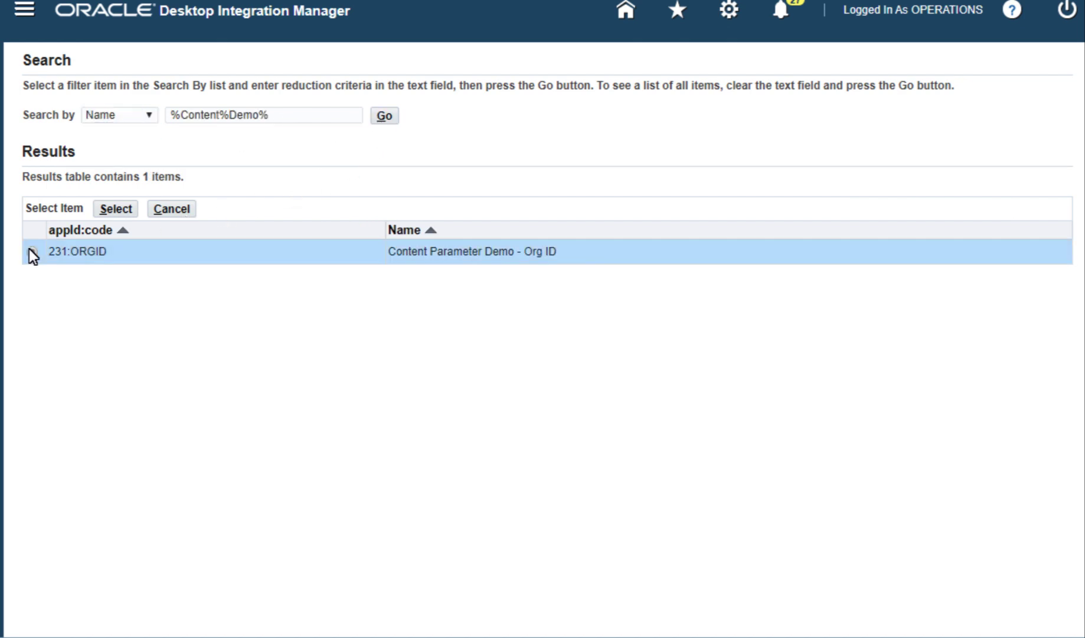
click(116, 208)
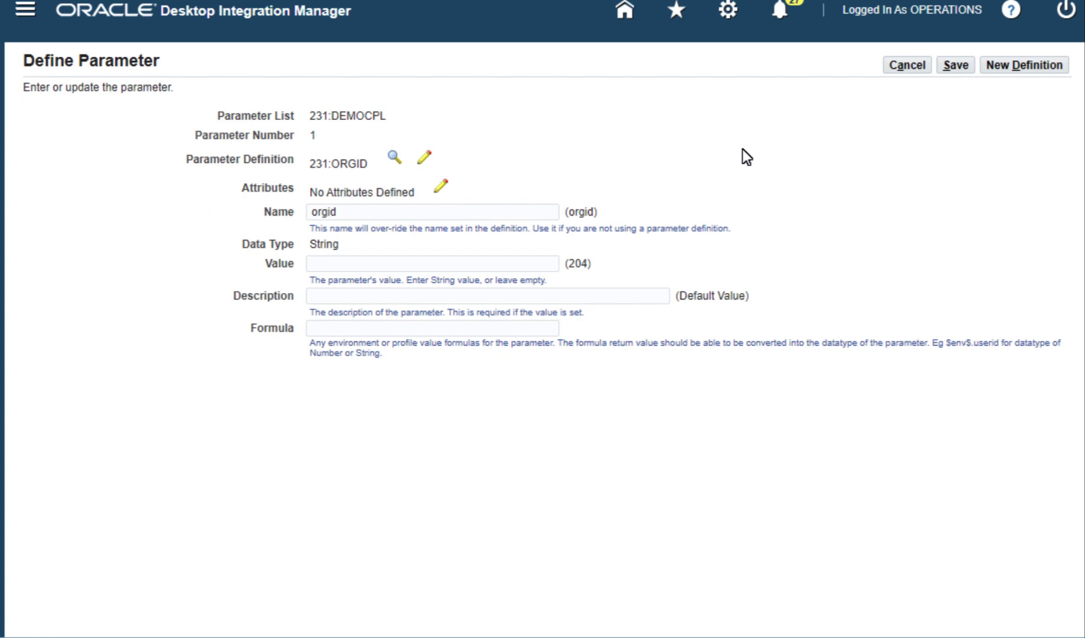
click(955, 66)
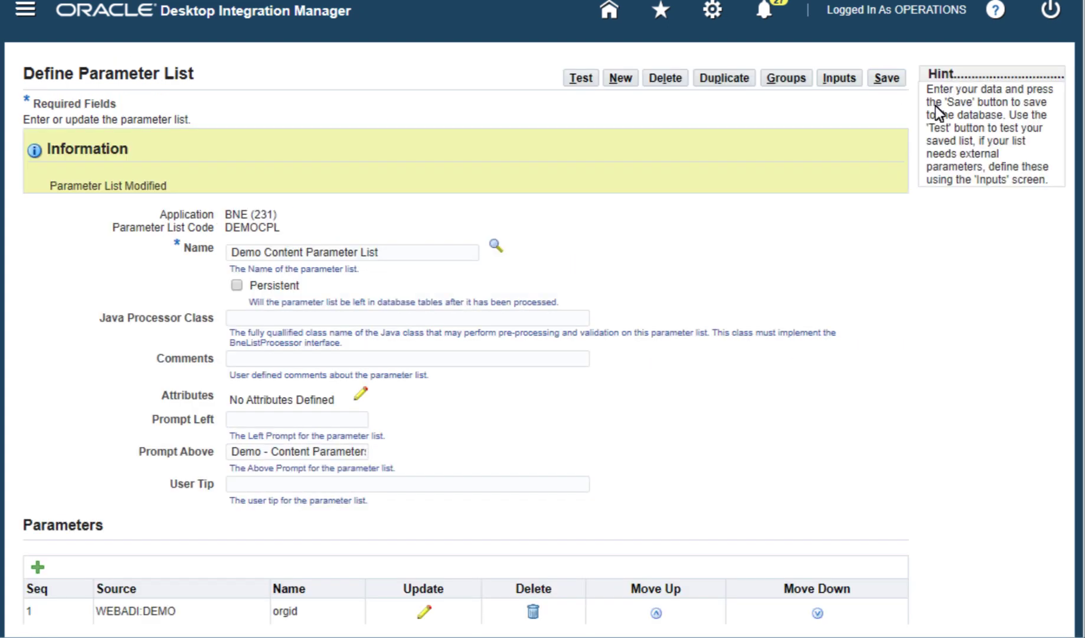
Step: Add a second parameter defined as ITEMTYPE, name ItemType, source WEBADI:DEMO, category Data, user name 'Content Parameter Demo - Item Type'
click(37, 567)
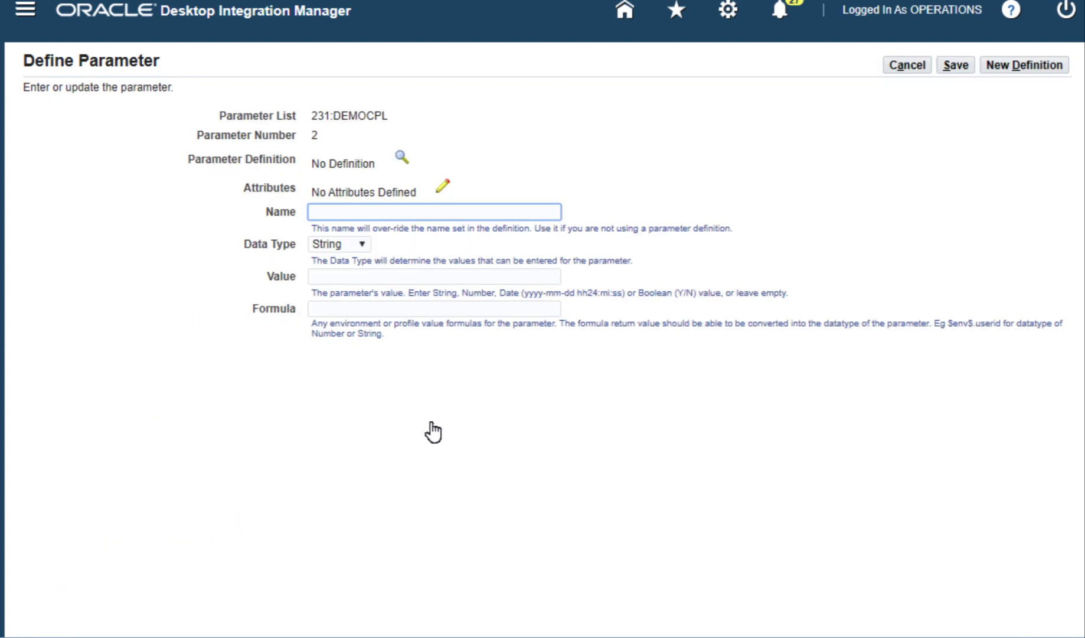
click(1009, 64)
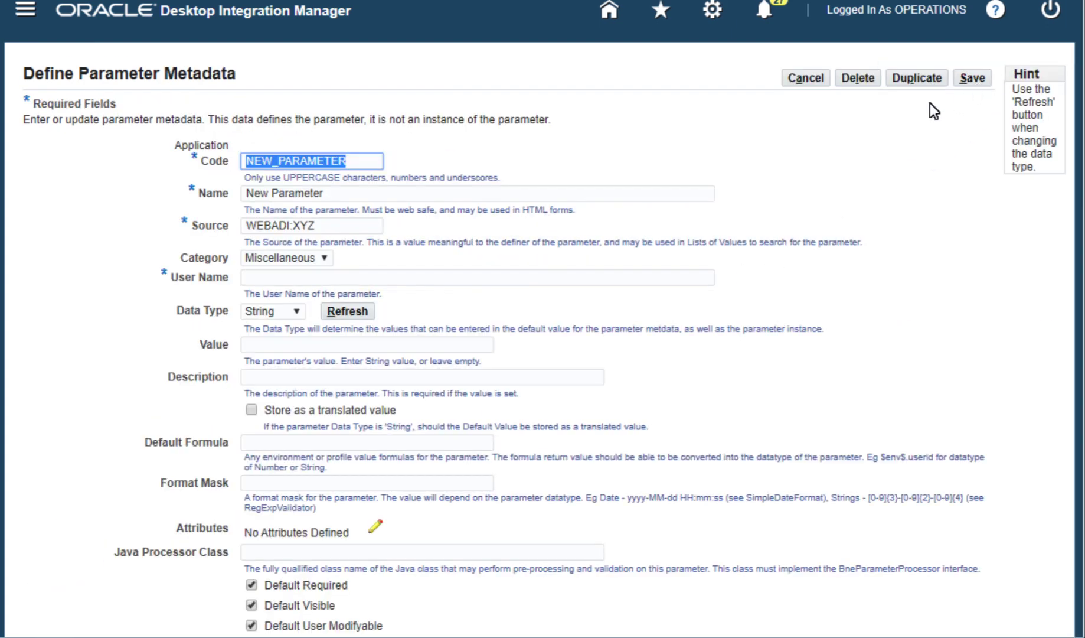
text(ITEMTYPE)
key(Tab)
text(ItemType)
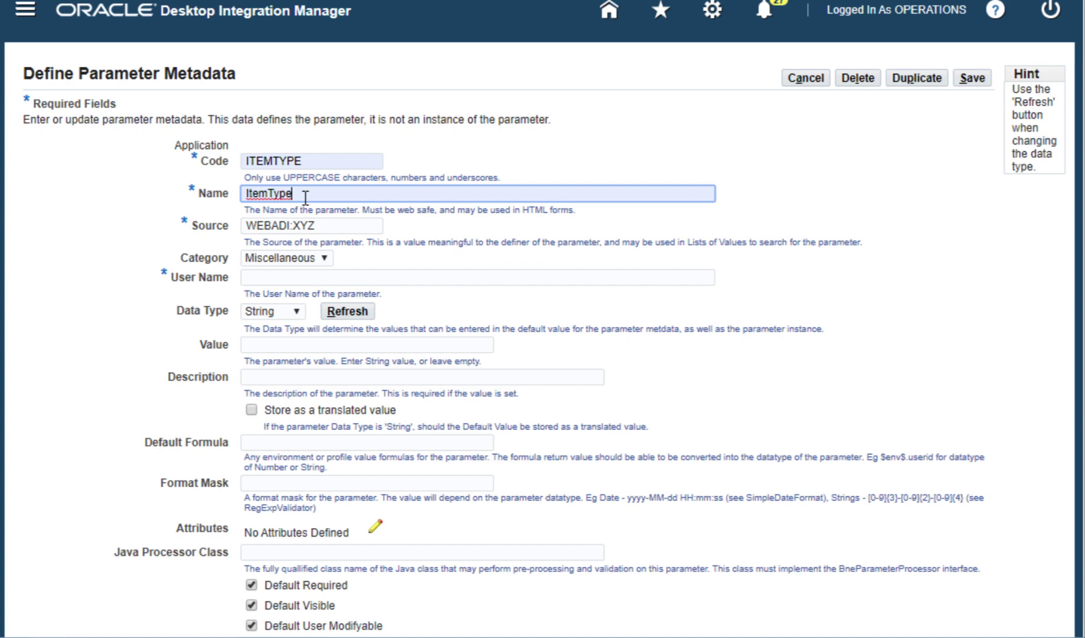
key(Tab)
text(WEBADI:DEMO)
click(321, 256)
click(314, 327)
key(Tab)
text(Content Parameter Demo - Item Type)
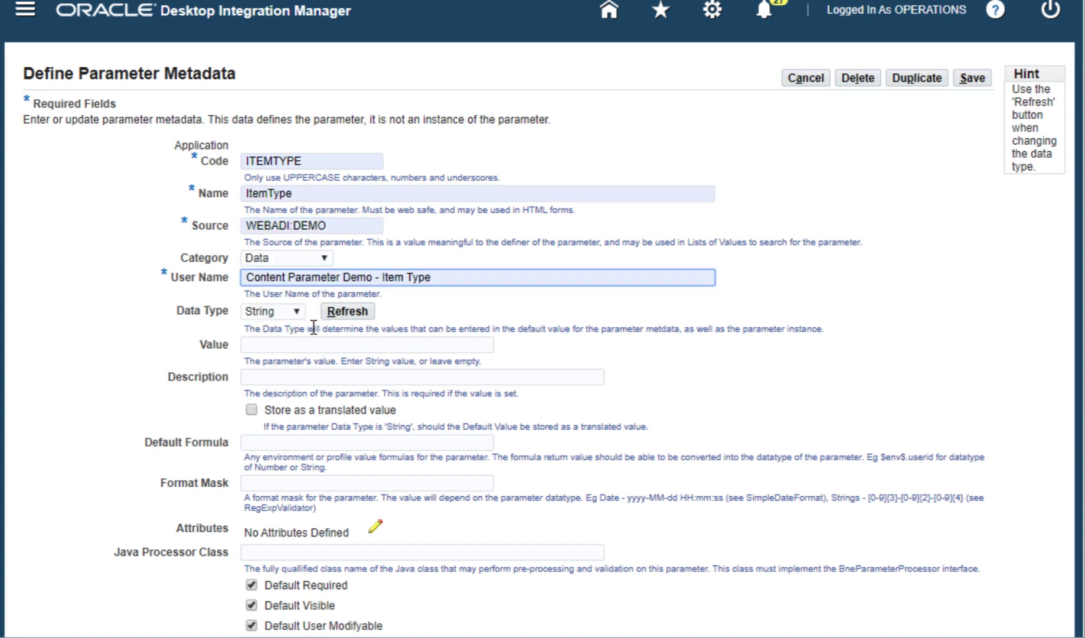
Step: Validate it with Fnd Lookups 231:DEMO_ITEMTYPE, set left prompt 'Item Type', and save
scroll(859, 377, down, 1)
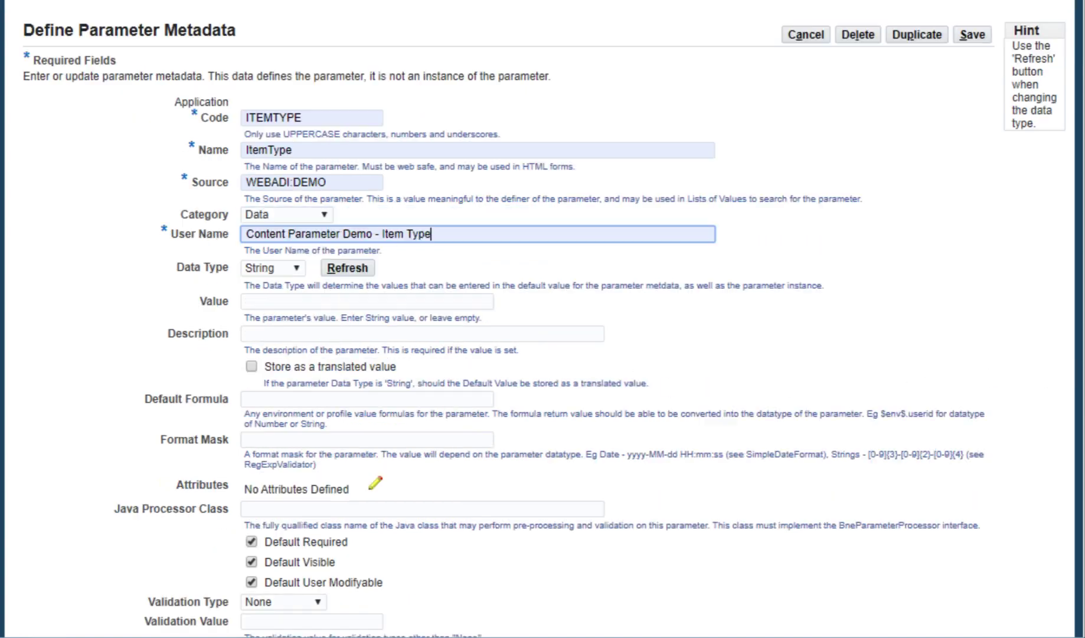
scroll(1083, 555, down, 6)
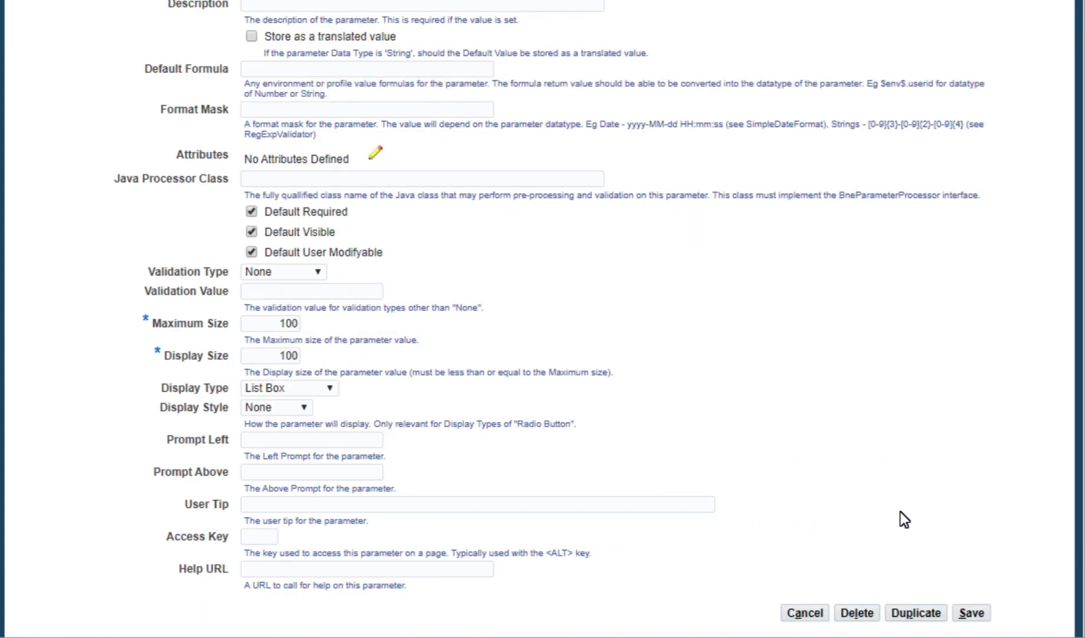
click(315, 271)
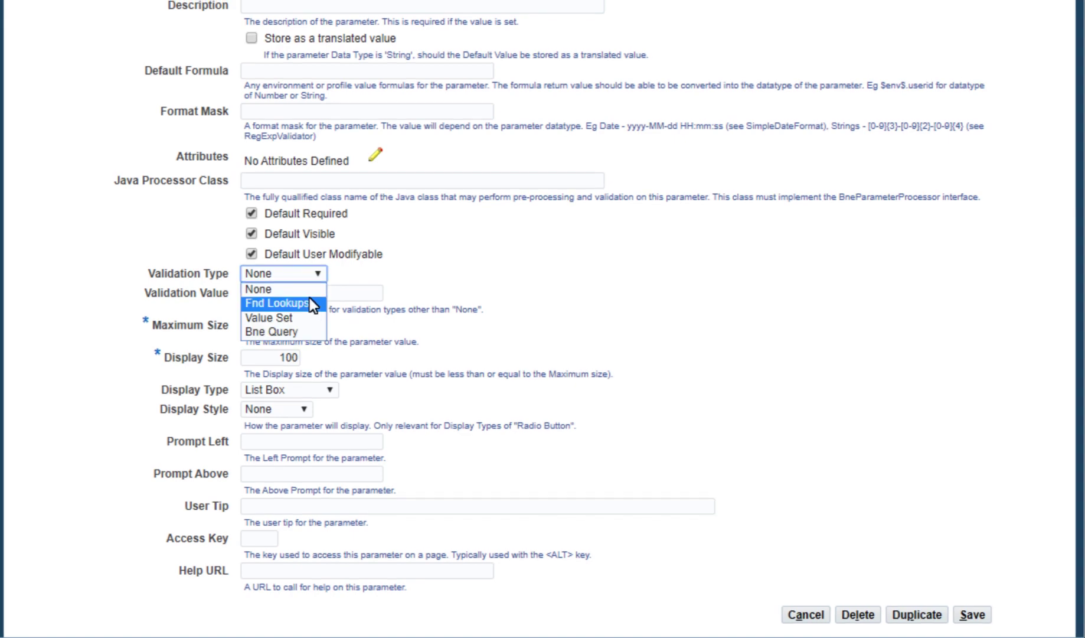
click(309, 302)
click(323, 295)
text(231:DEMO_ITEMTYPE)
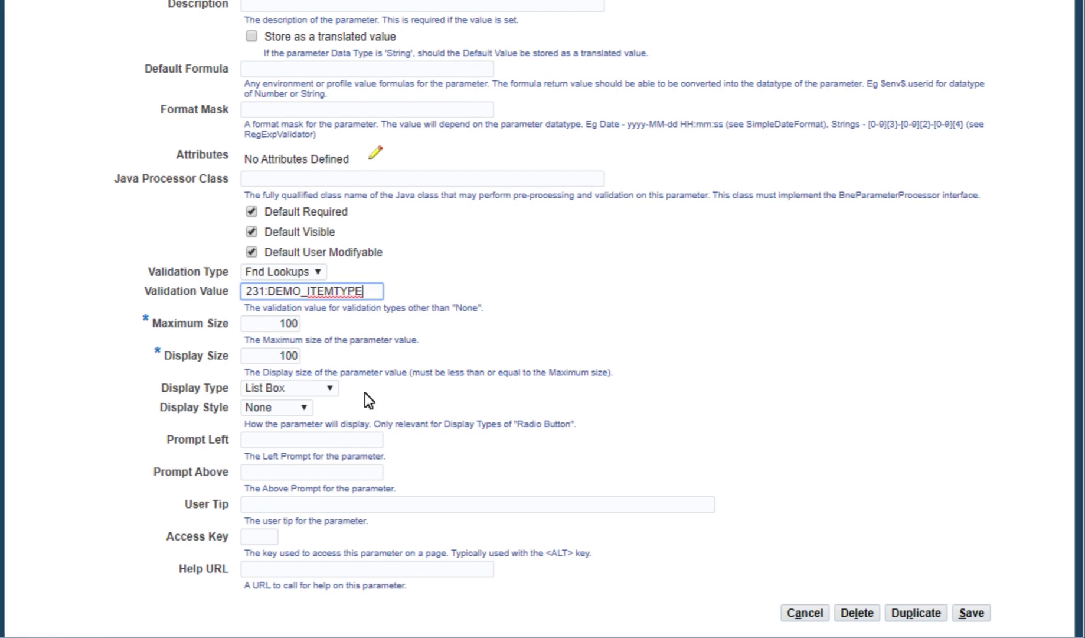
click(350, 441)
text(Item Type)
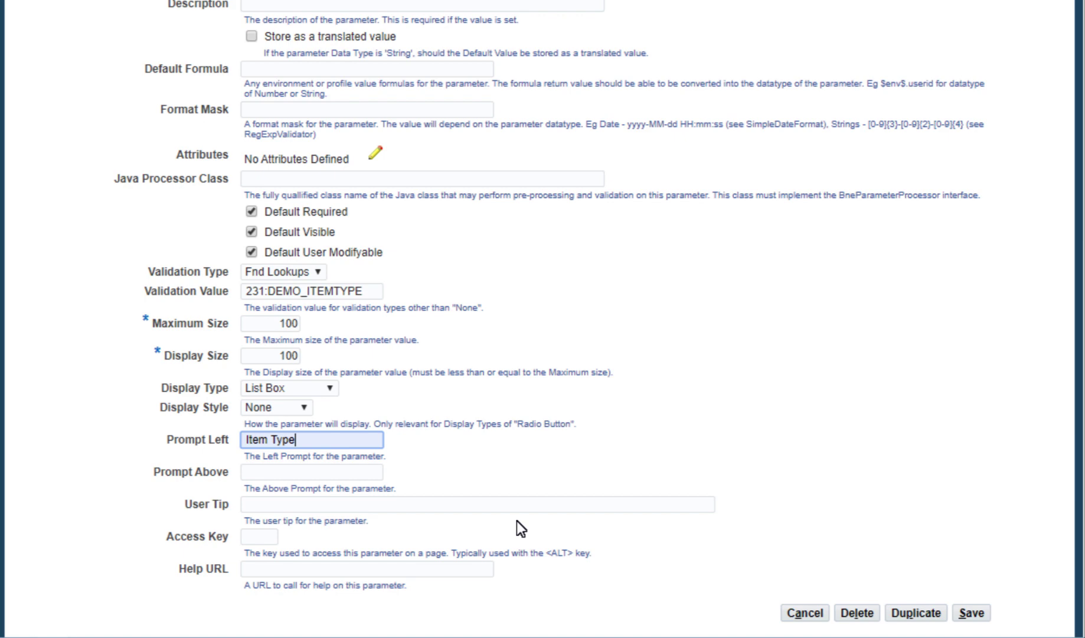
click(966, 612)
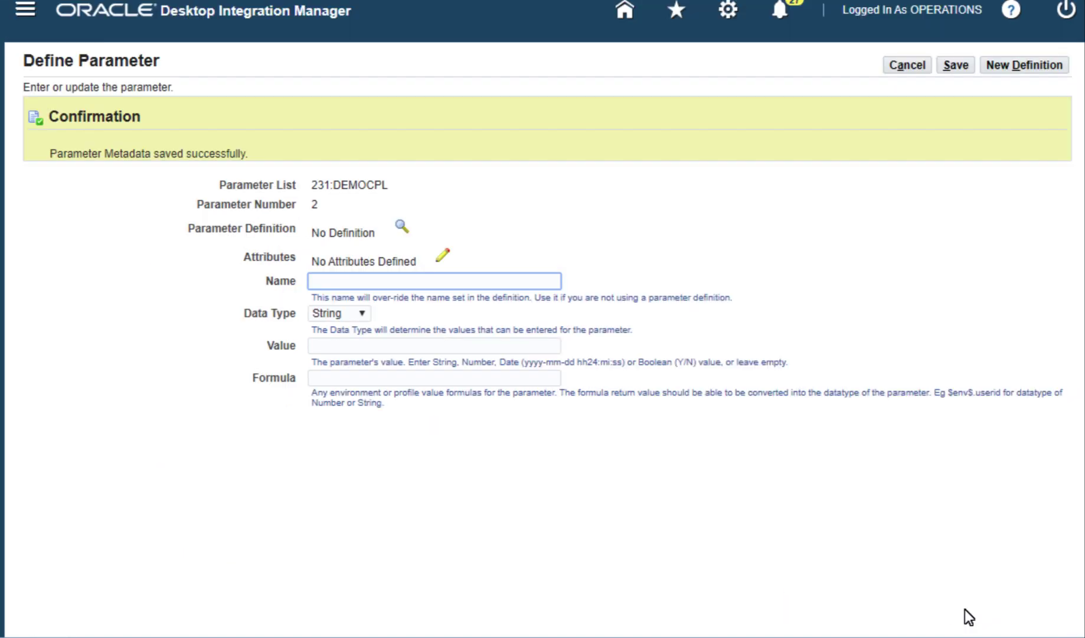
Step: Link parameter 2 to definition 231:ITEMTYPE and save it into the list
click(400, 227)
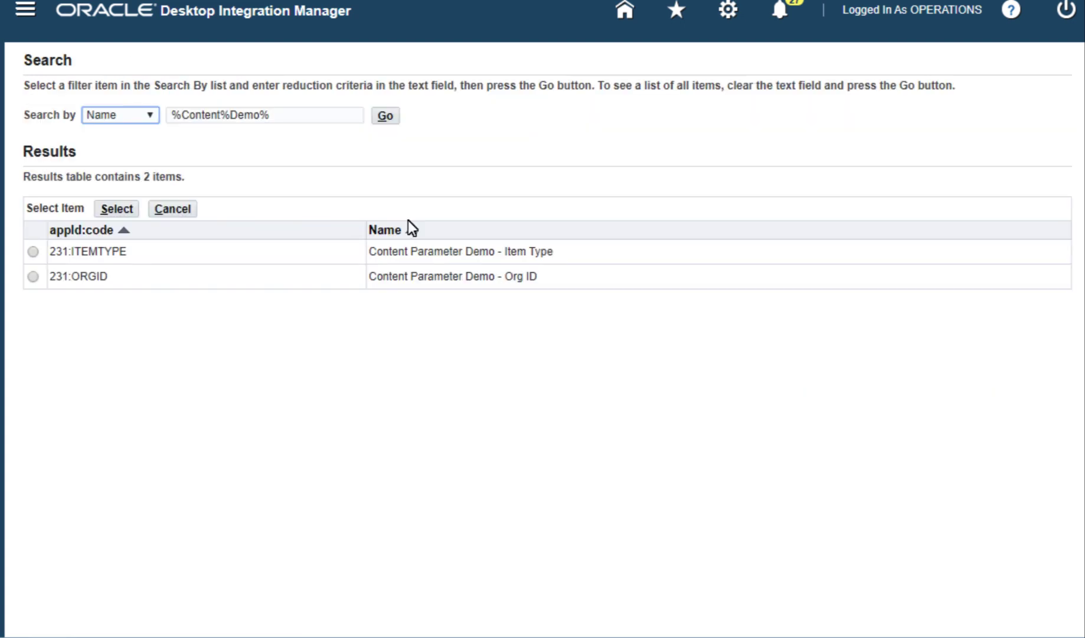
click(33, 251)
click(117, 208)
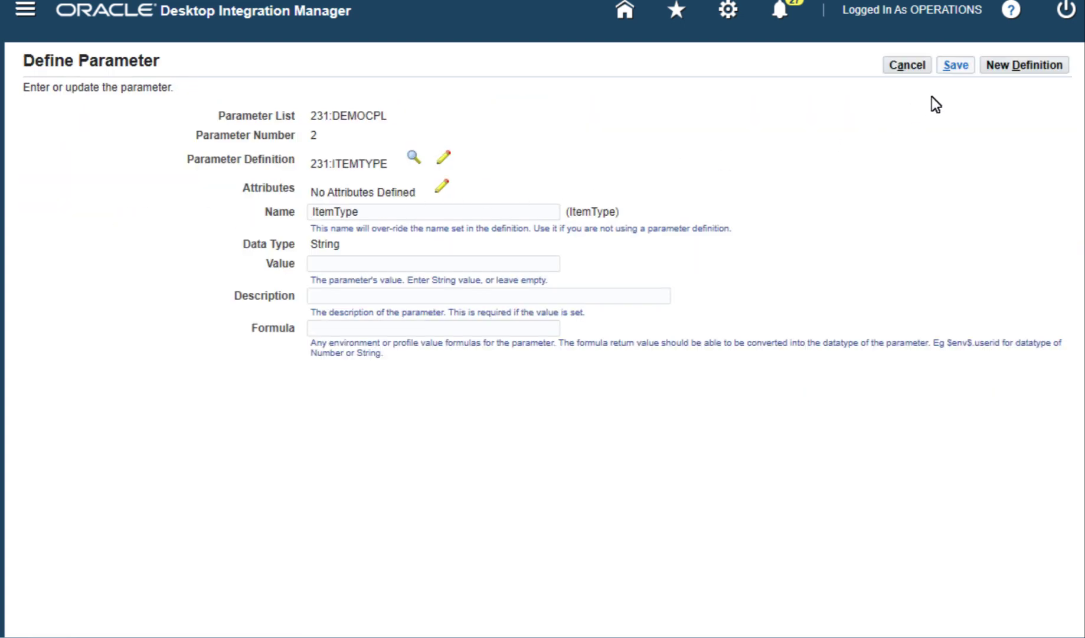
click(955, 65)
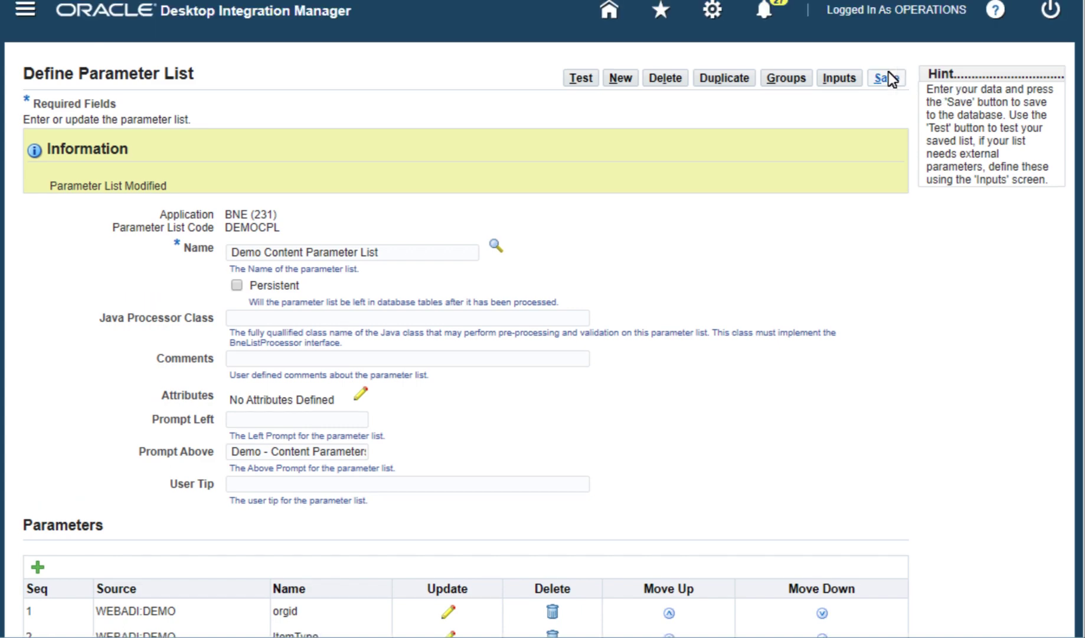
Step: Save the parameter list and test its rendering, checking the item type choices
click(886, 78)
click(580, 77)
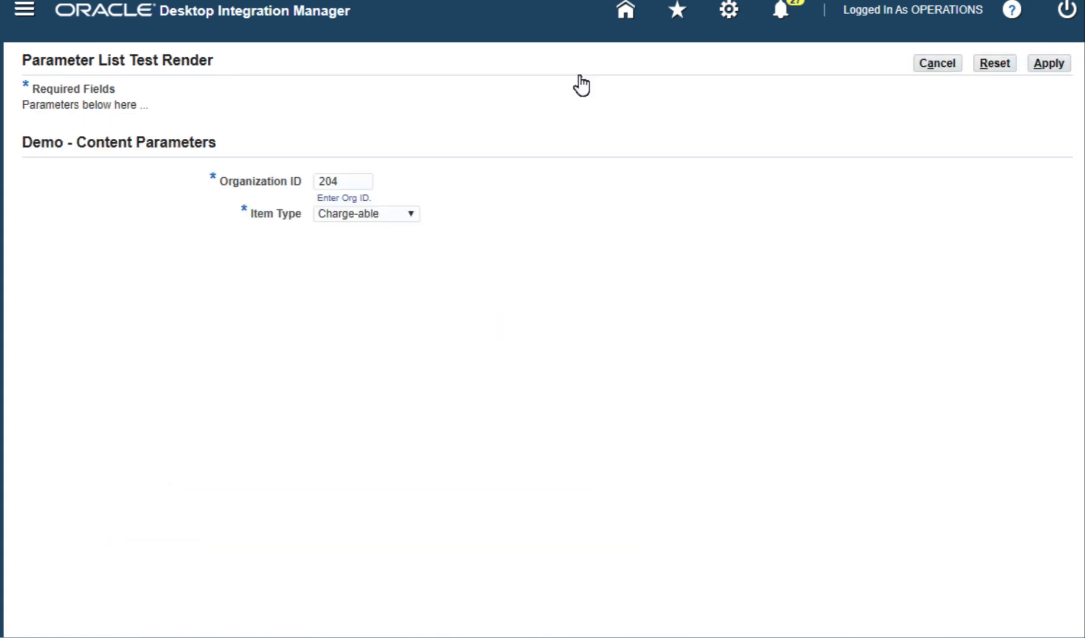
click(407, 212)
click(408, 231)
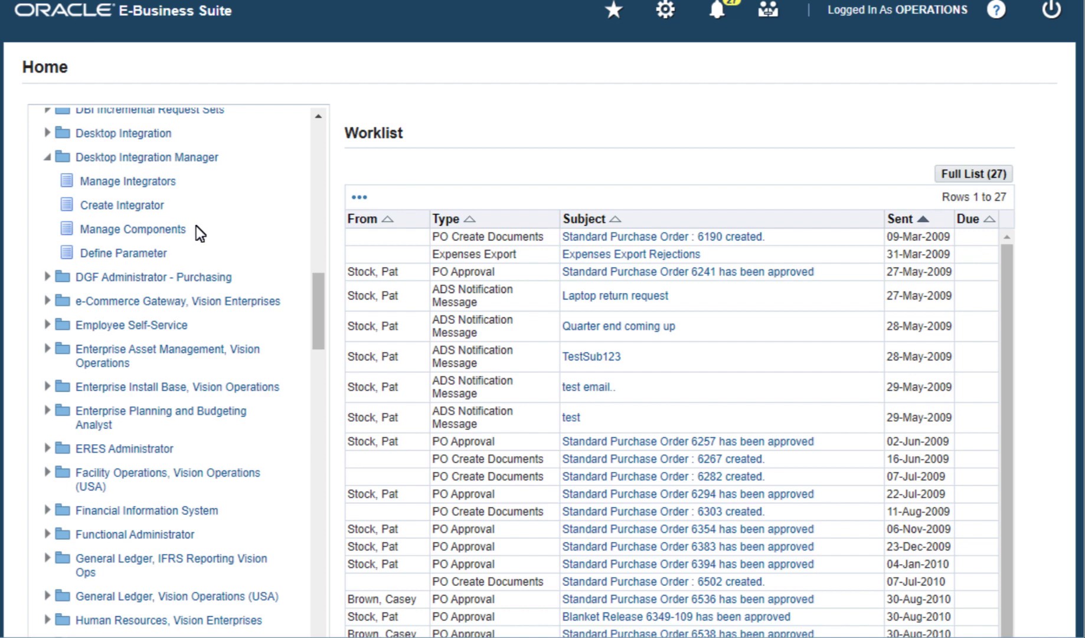
Step: Create integrator 'DEMO Content Parameter', internal name DEMO, under Web Applications Desktop Integrator
click(145, 206)
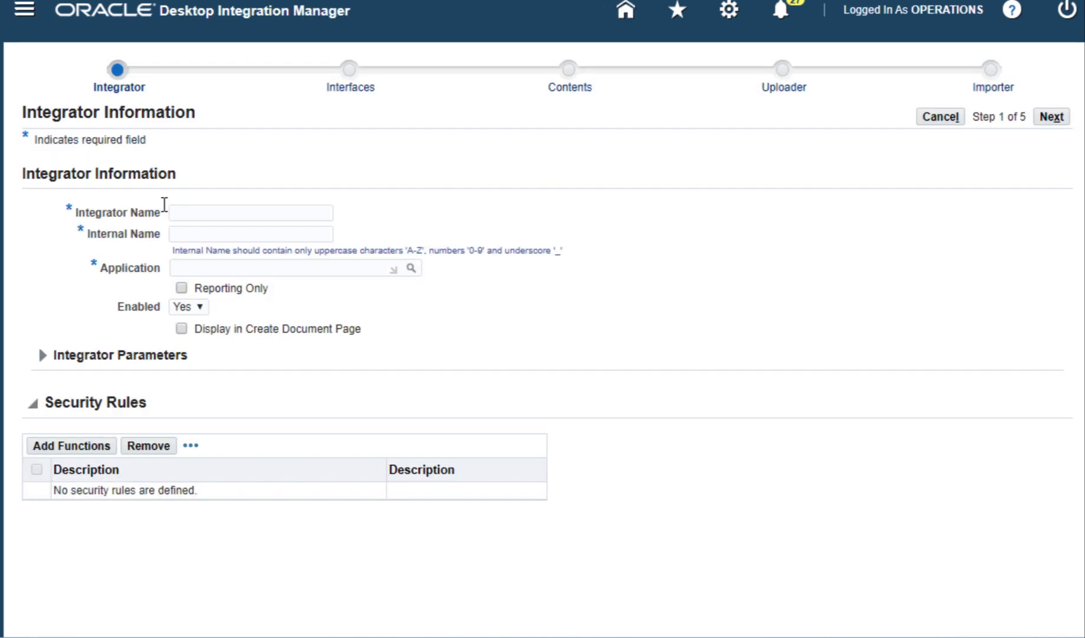
click(285, 208)
text(DEMO Content Parameter)
key(Tab)
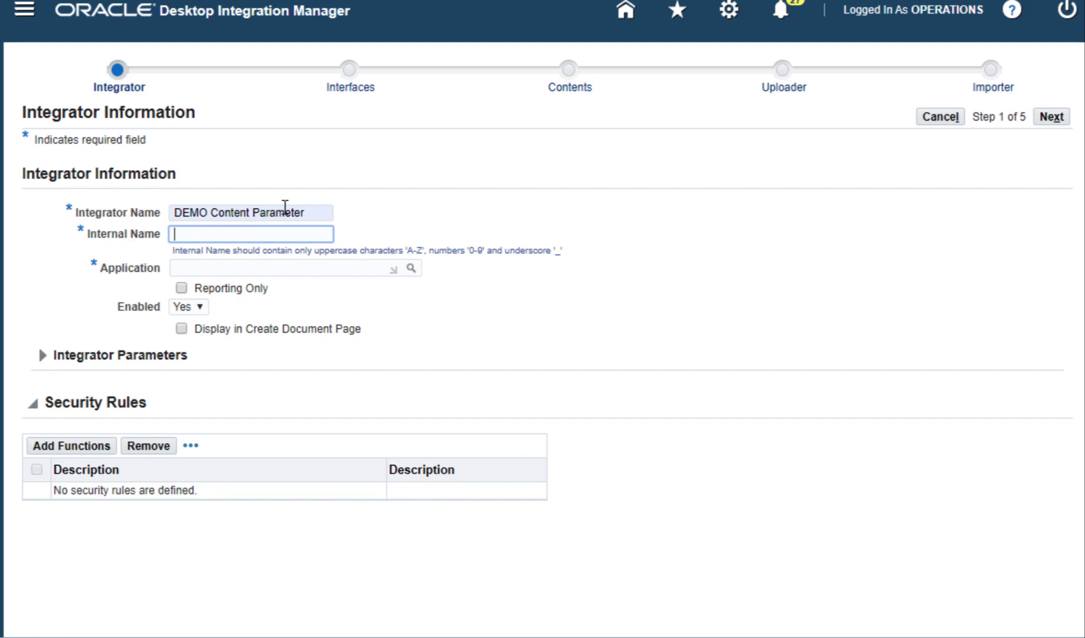
text(DEMO)
key(Tab)
text(Web Applications Desktop Integrator)
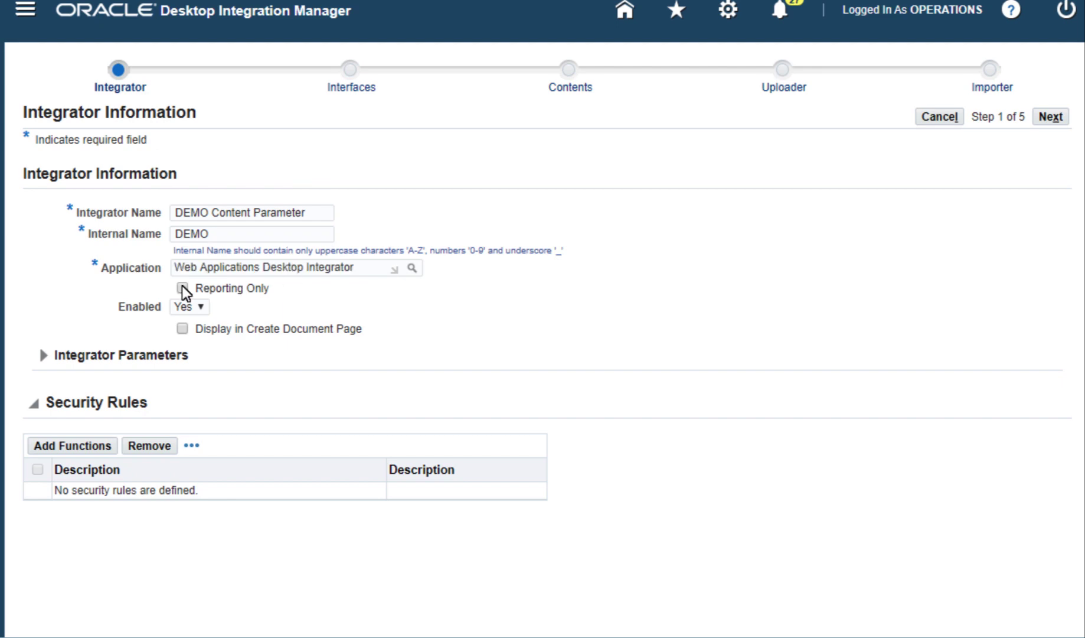
Step: Make it Reporting Only, shown when creating documents, with the Desktop Integration - Create Document security function
click(183, 288)
click(183, 329)
click(89, 446)
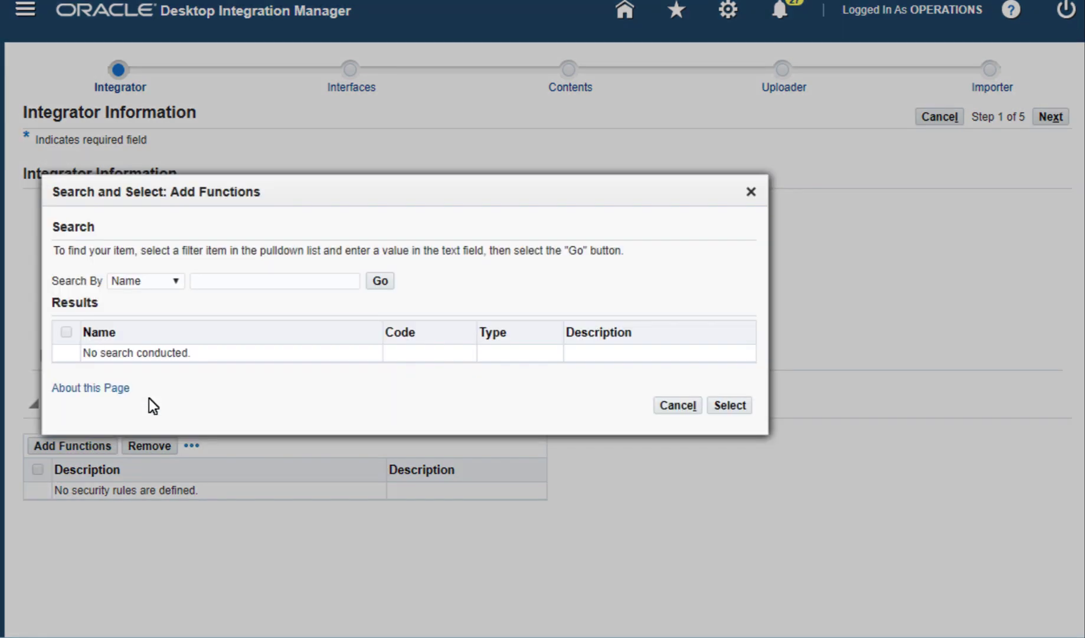
click(241, 282)
text(Desktop%)
click(377, 281)
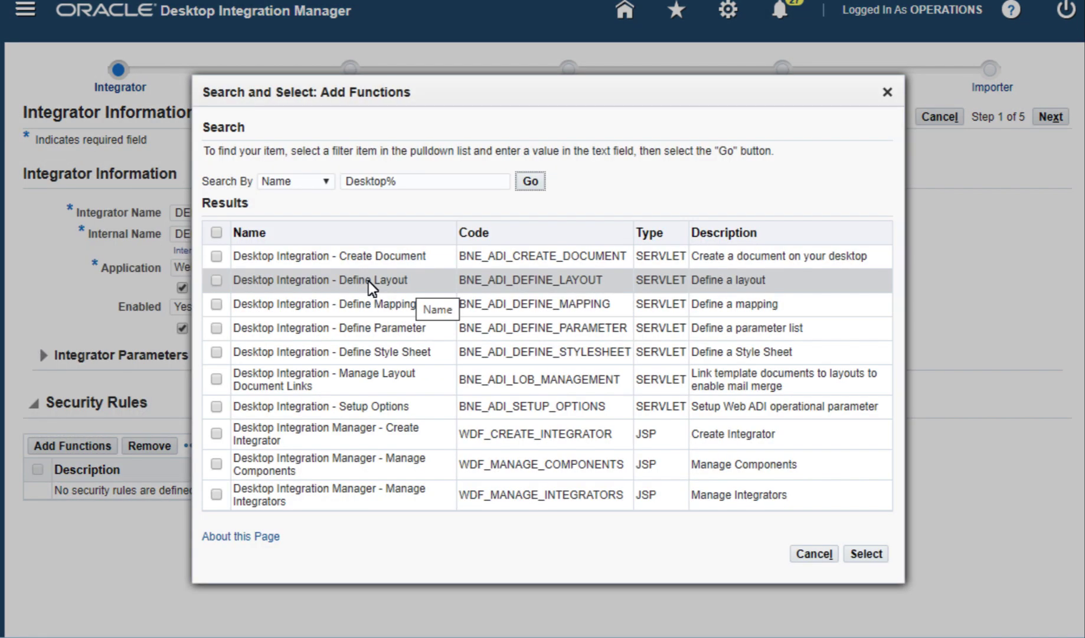
click(216, 255)
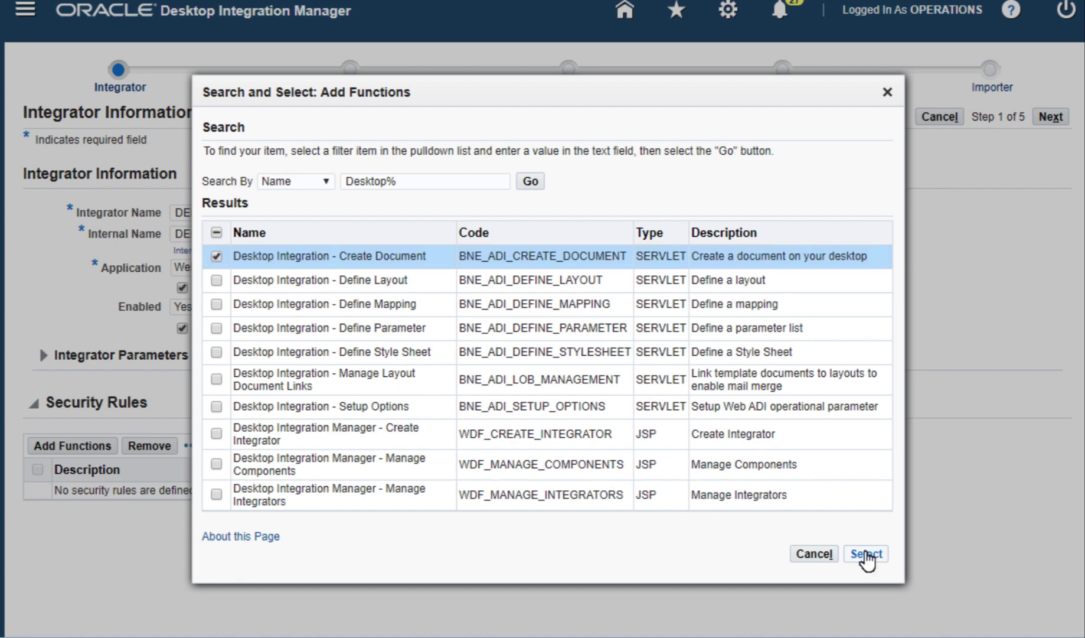
click(866, 554)
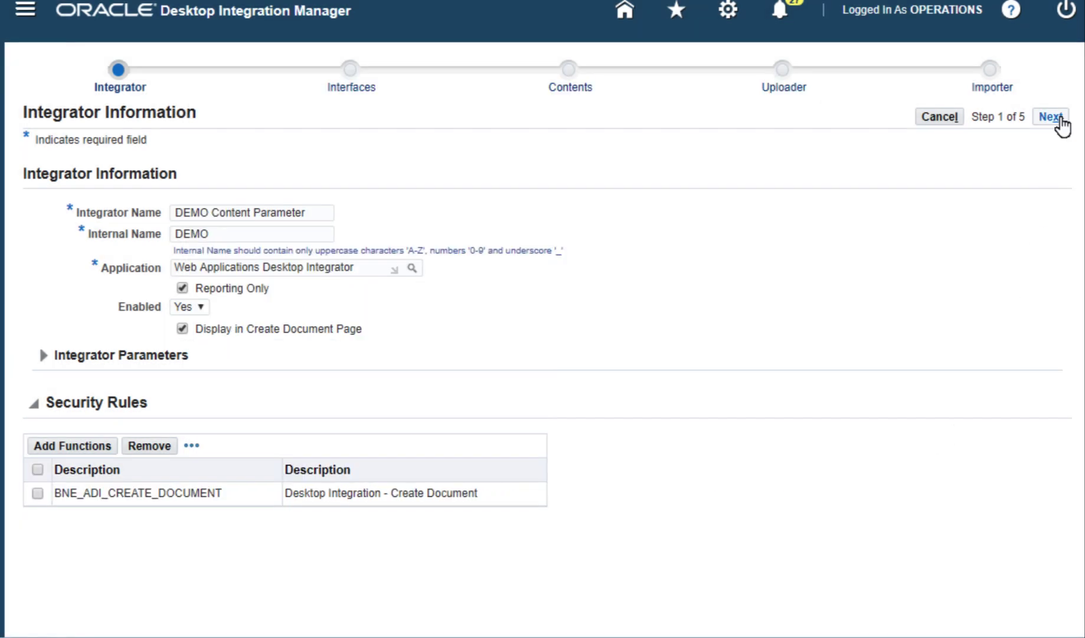
click(1052, 117)
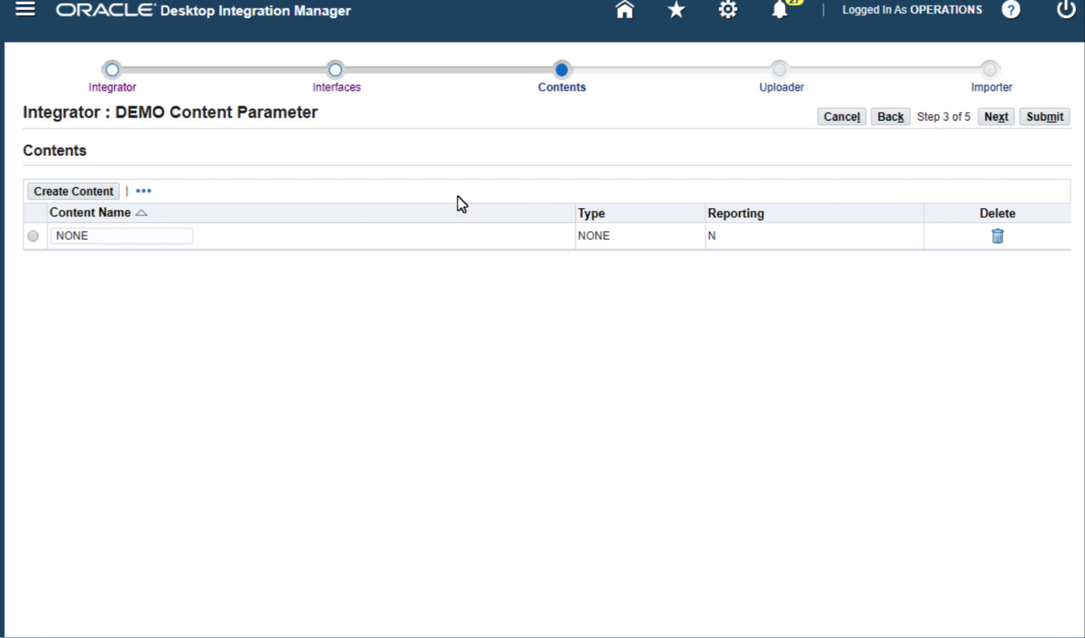
Step: Add content DemoContentParameter of type SQL Query, test the pasted query and apply it
click(74, 190)
click(344, 192)
text(DemoContentParameter)
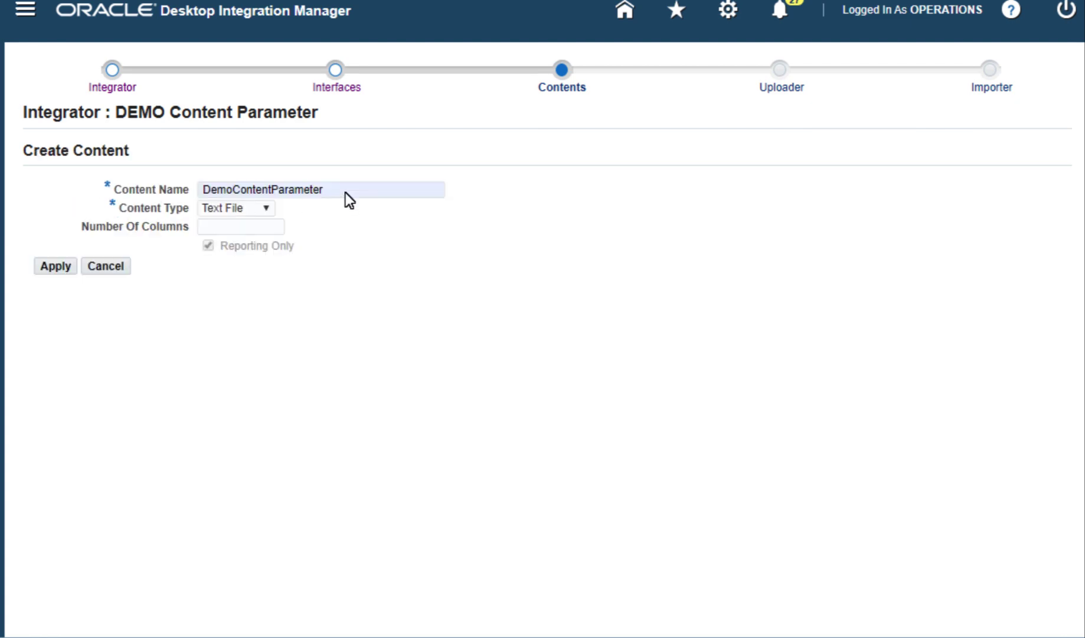
click(267, 209)
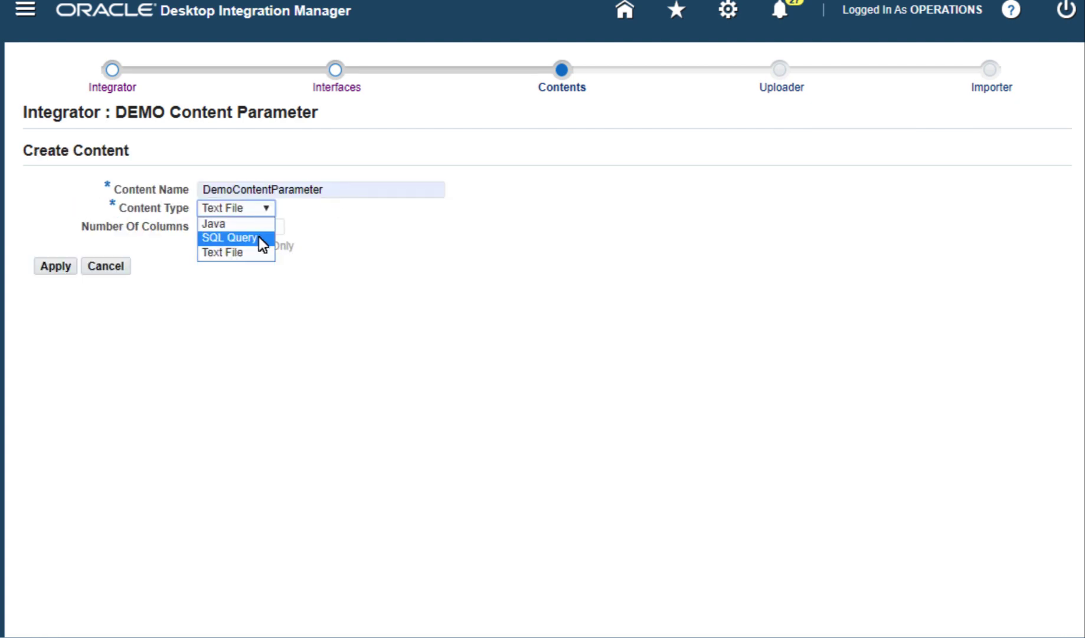
click(239, 237)
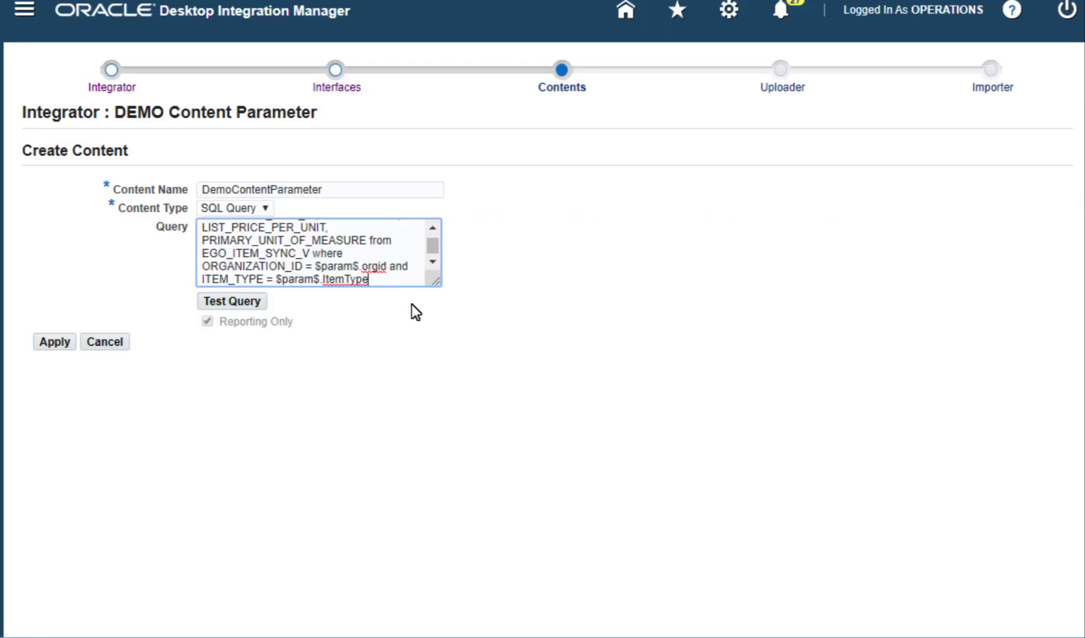
click(243, 302)
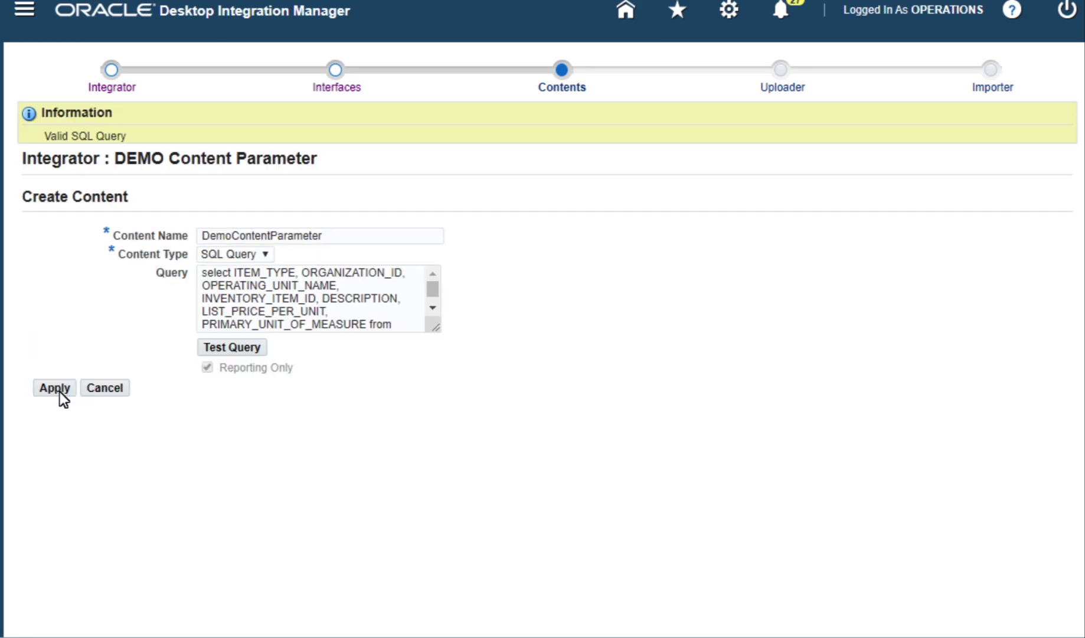
click(59, 392)
Step: Review the query's columns, attach Demo Content Parameter List as the parameter list, and submit
click(34, 319)
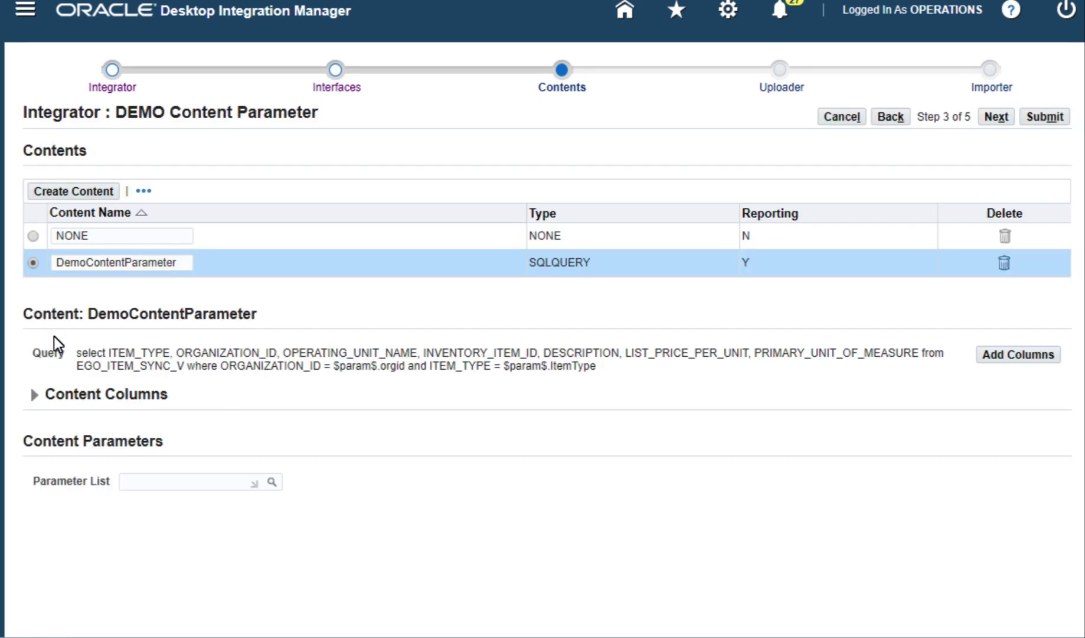
click(33, 405)
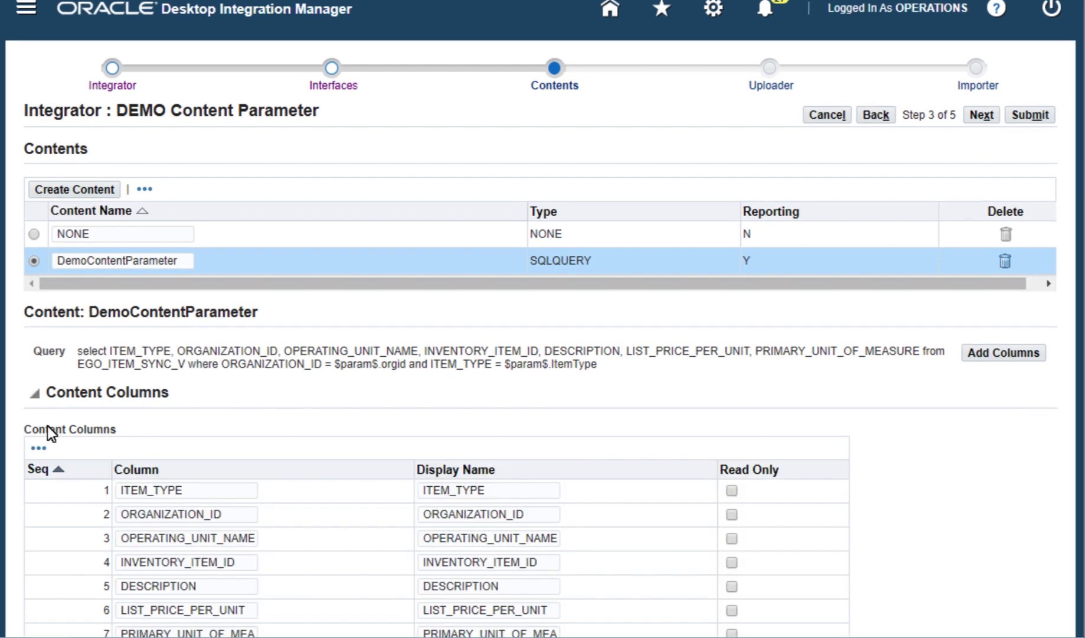
scroll(912, 495, down, 2)
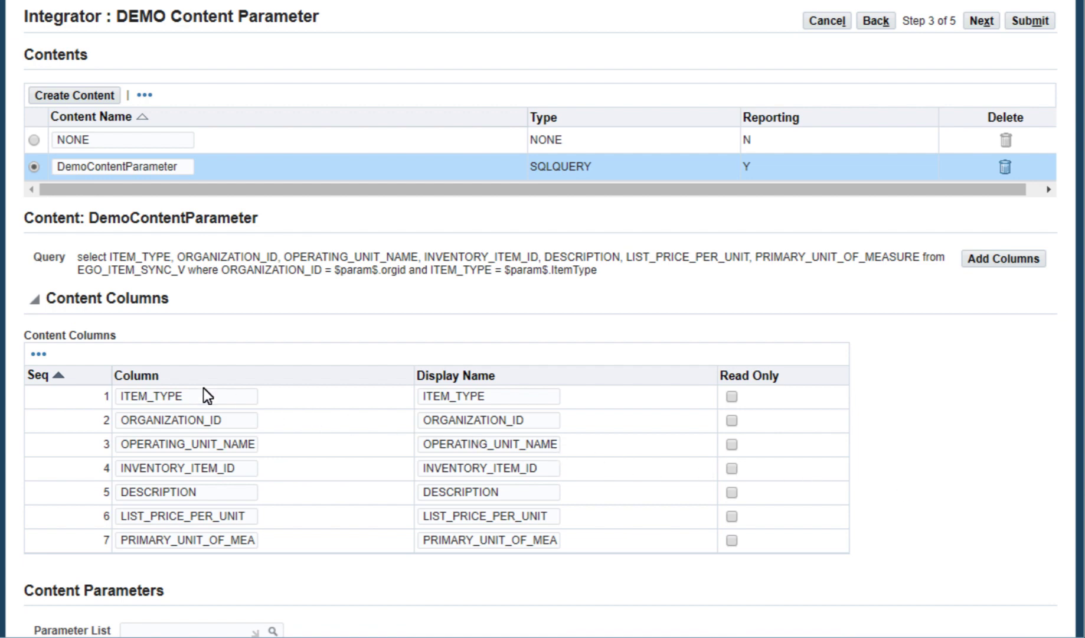
click(44, 315)
click(150, 480)
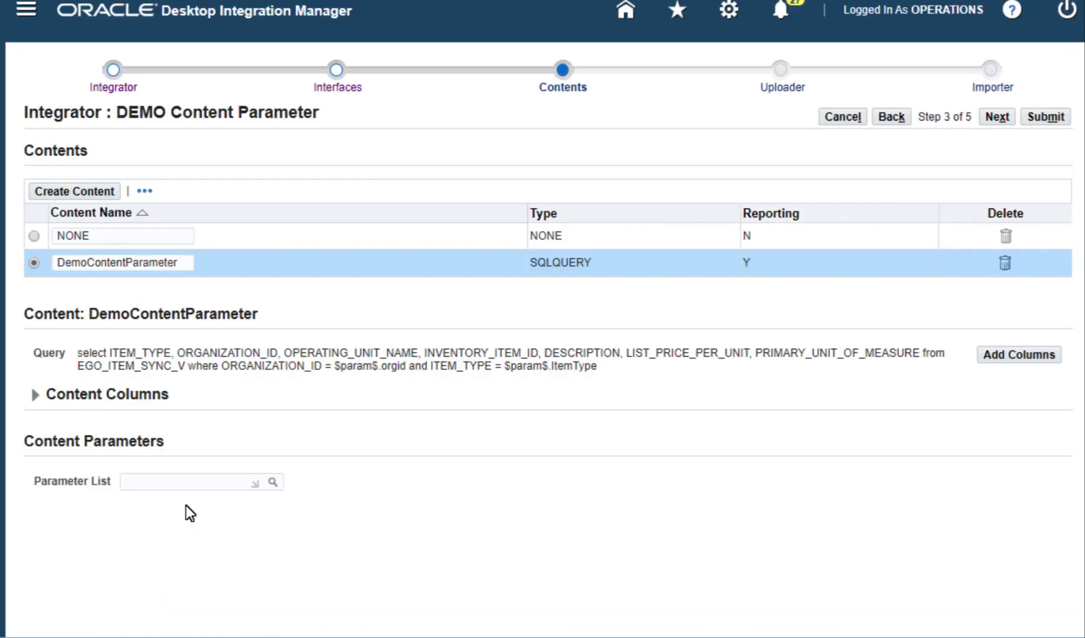
text(Demo C)
click(232, 527)
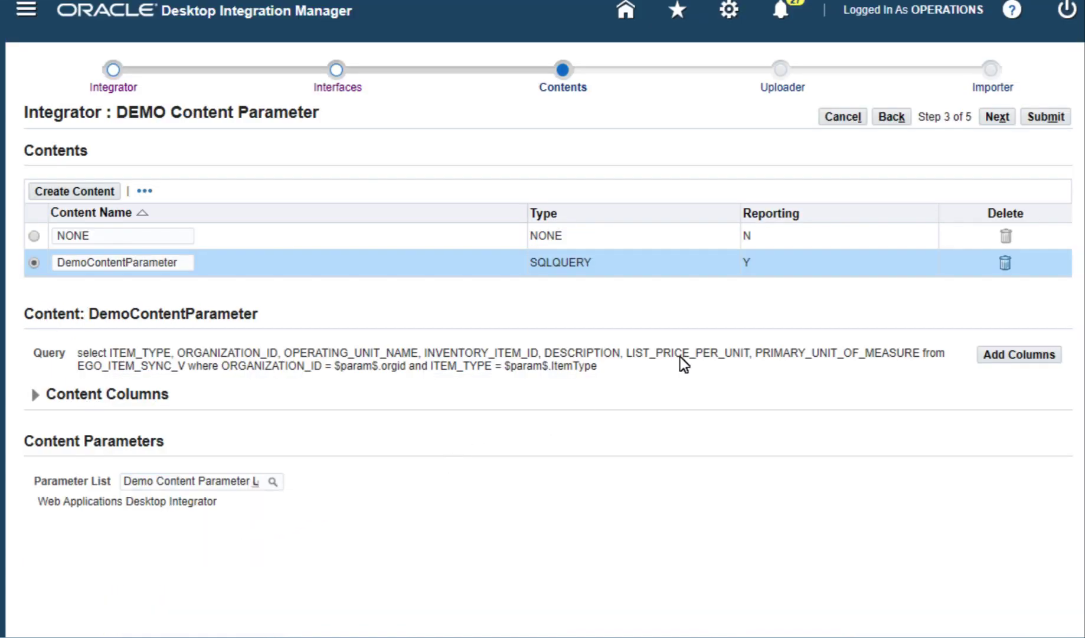
click(1050, 117)
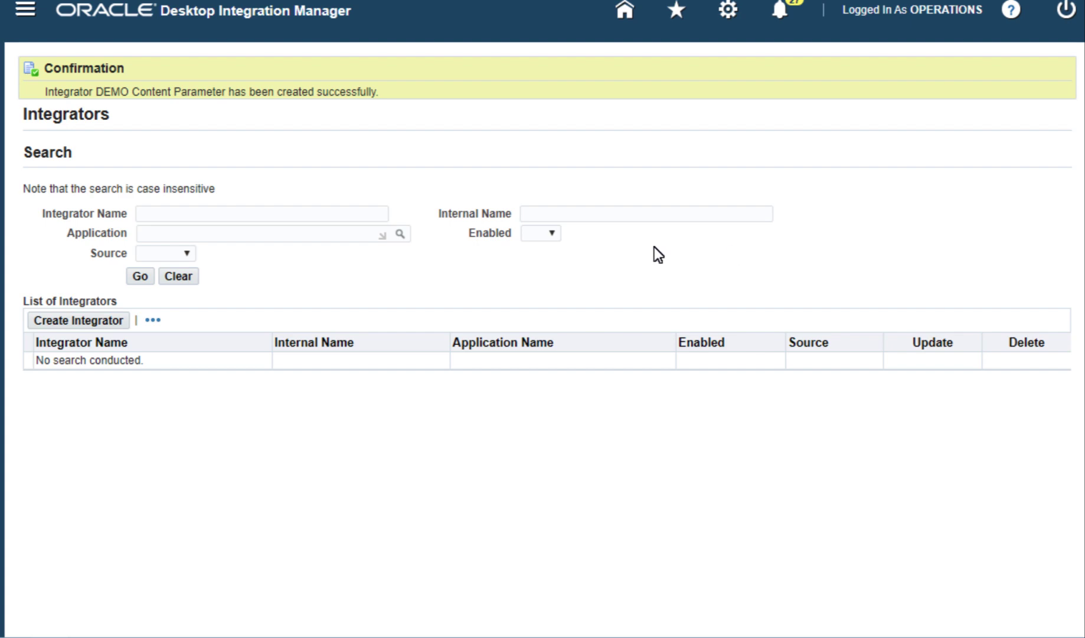
Step: Find the DEMO Content Parameter integrator by internal name DEMO% and begin defining its layout
click(626, 214)
text(DEMO%)
click(140, 276)
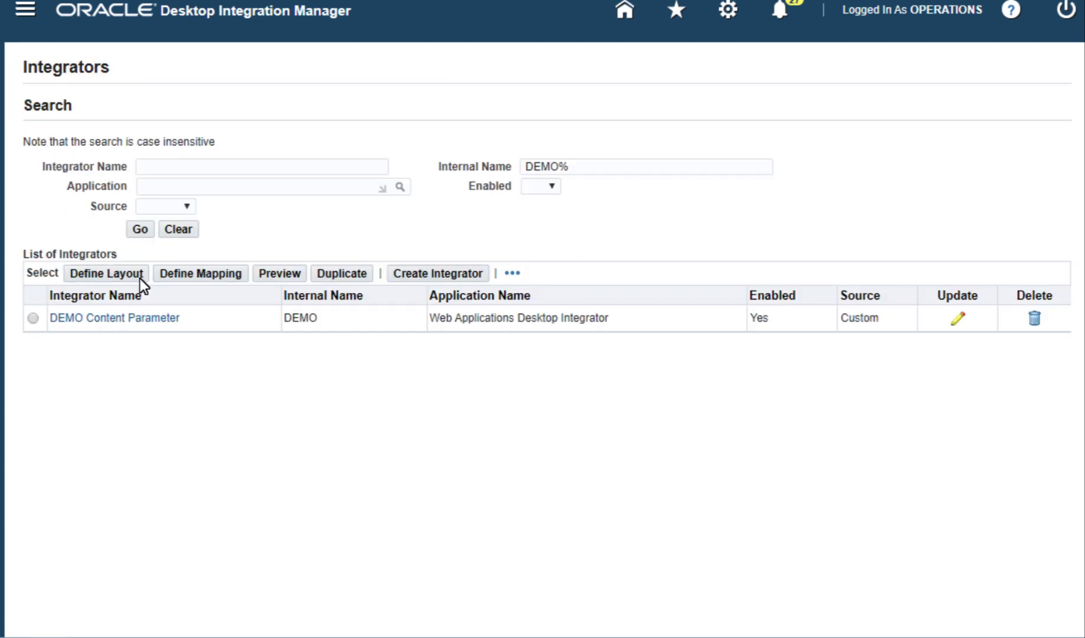
click(31, 317)
click(132, 272)
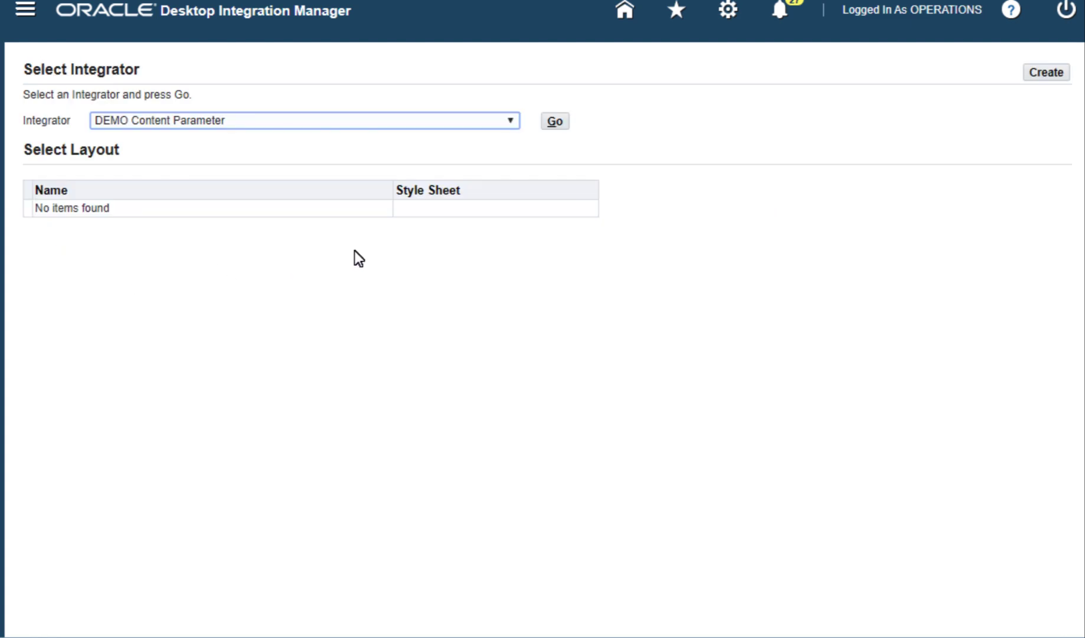
Step: Create 'Demo Layout' with field placement set to Line, then return to the Home page
click(1046, 72)
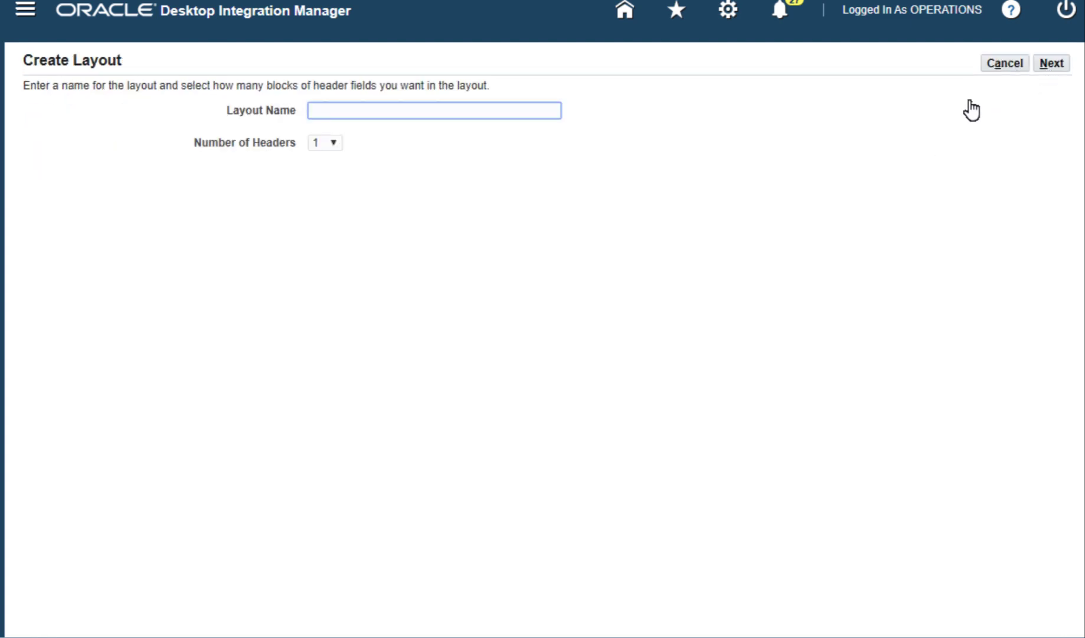
text(Demo Layout)
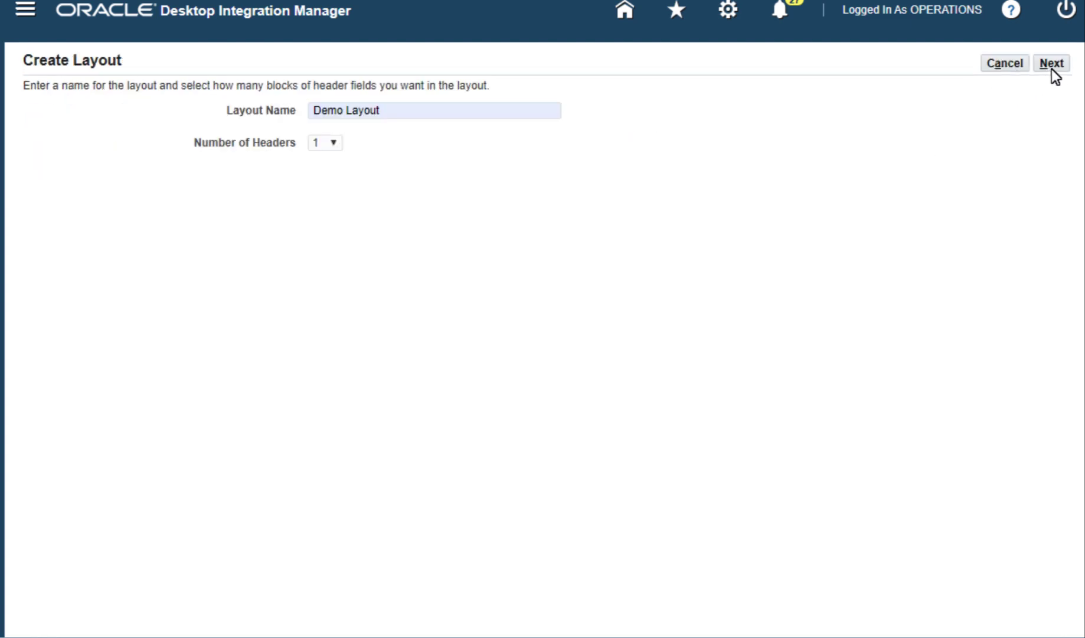
click(1051, 65)
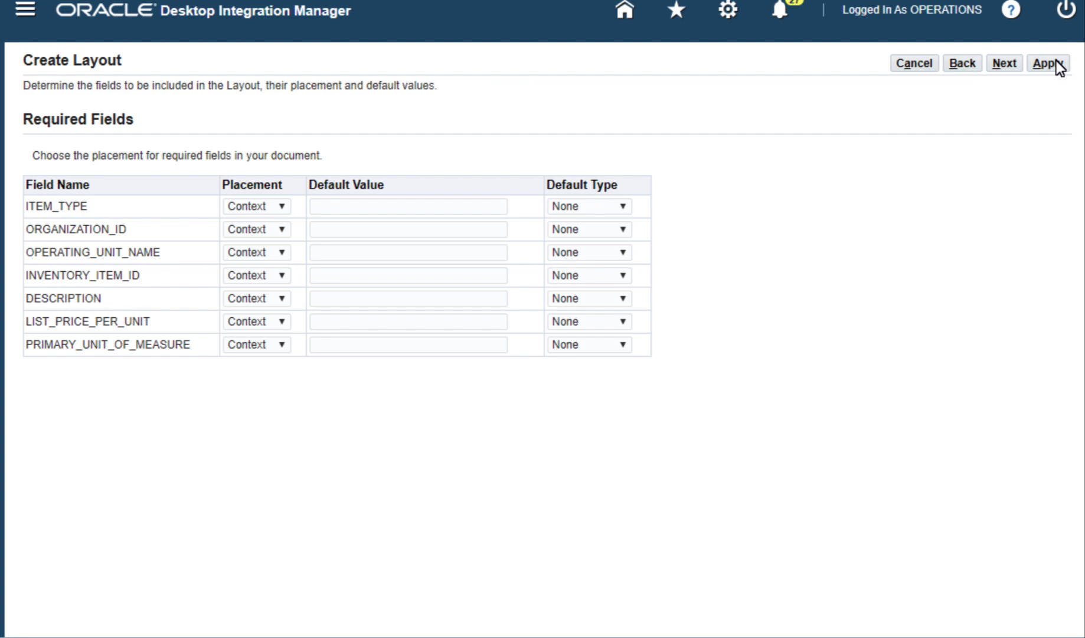
click(287, 200)
click(270, 248)
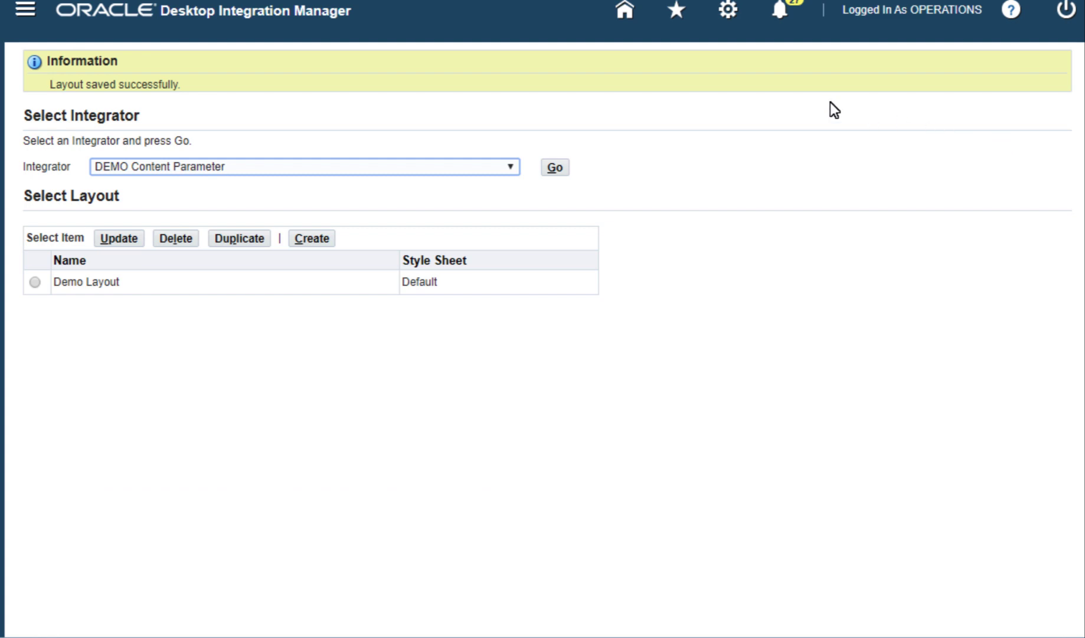
click(624, 9)
scroll(282, 293, down, 5)
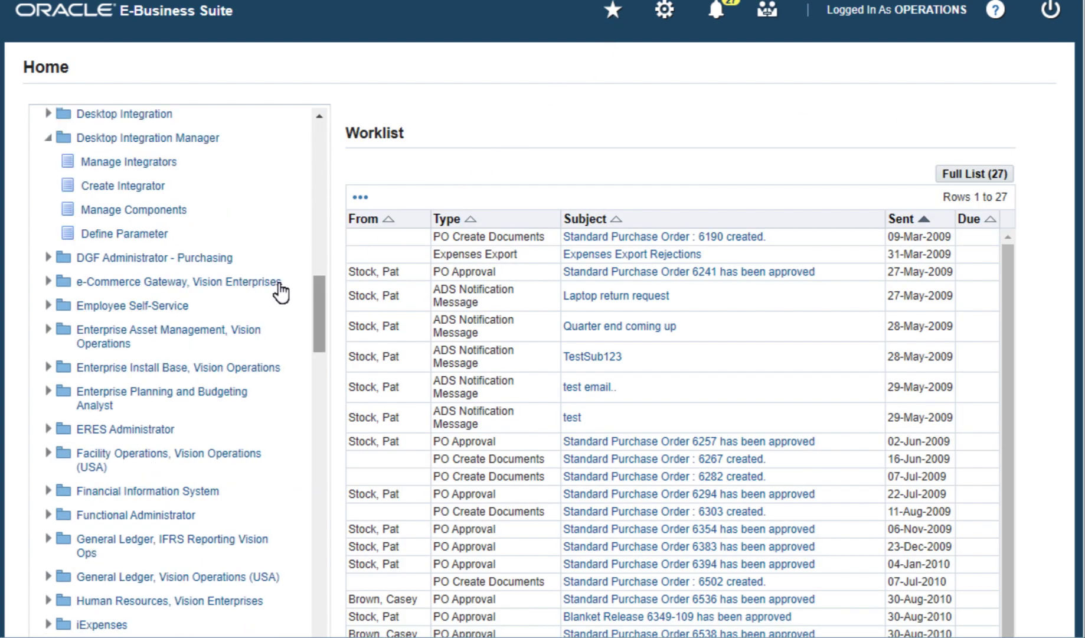
Step: In Manage Integrators, search internal name DEMO% and preview the DEMO Content Parameter integrator
click(157, 162)
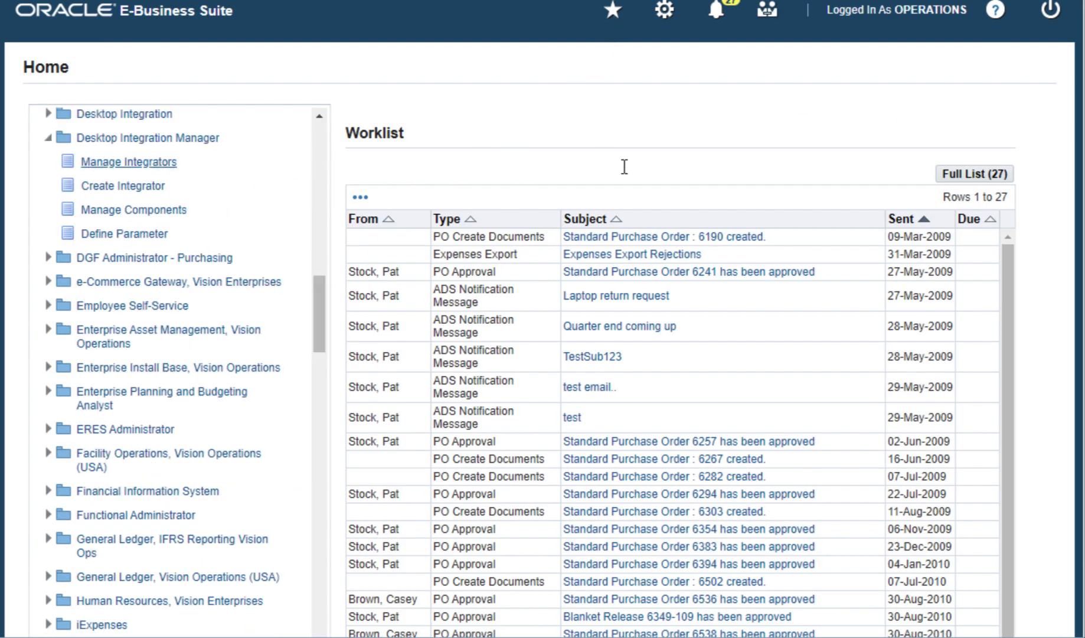
click(637, 167)
text(DEMO%)
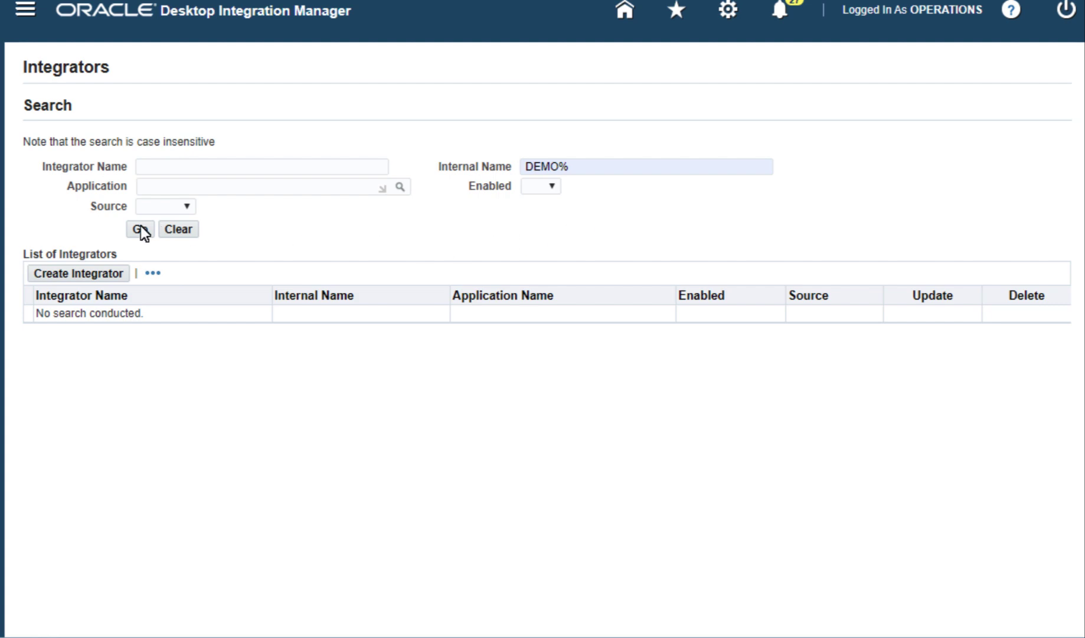
click(141, 230)
click(32, 317)
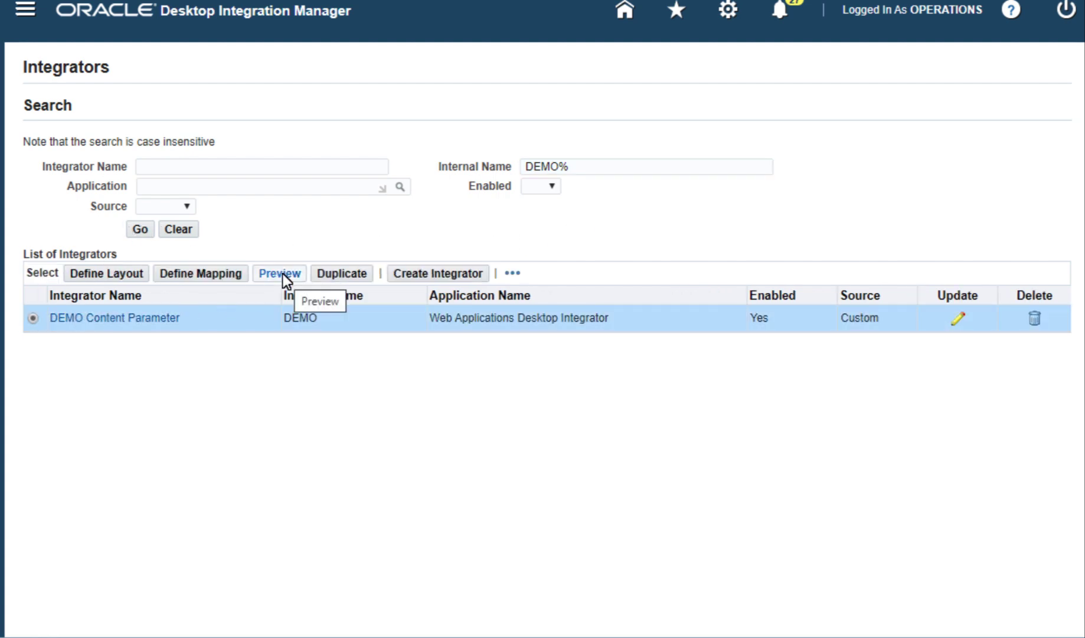
click(282, 273)
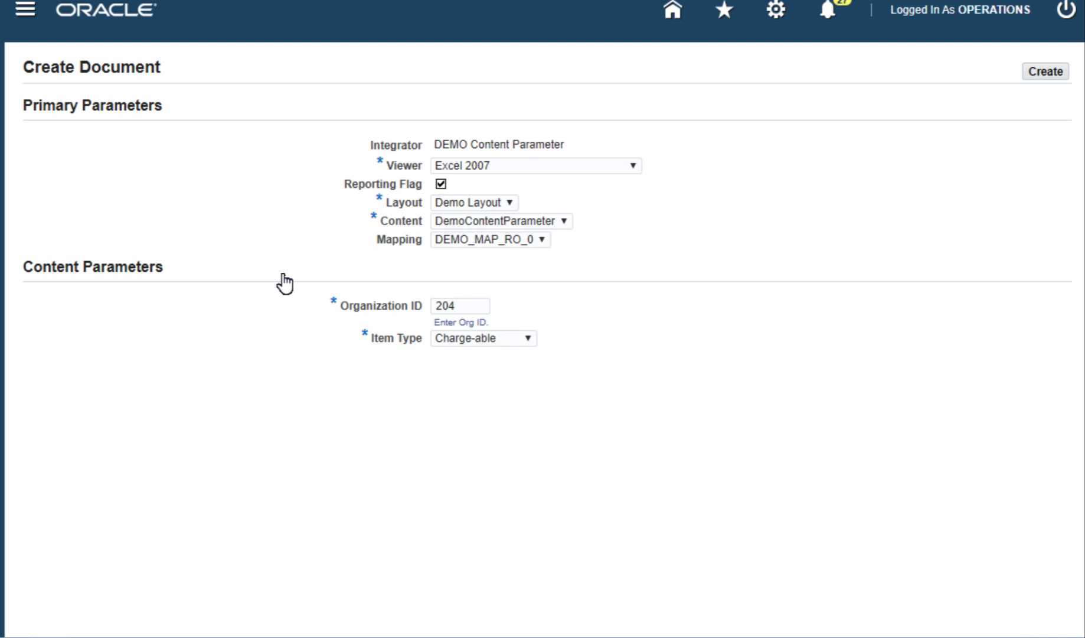
Step: Choose Item Type Equipment and open the downloaded spreadsheet in Excel
click(527, 338)
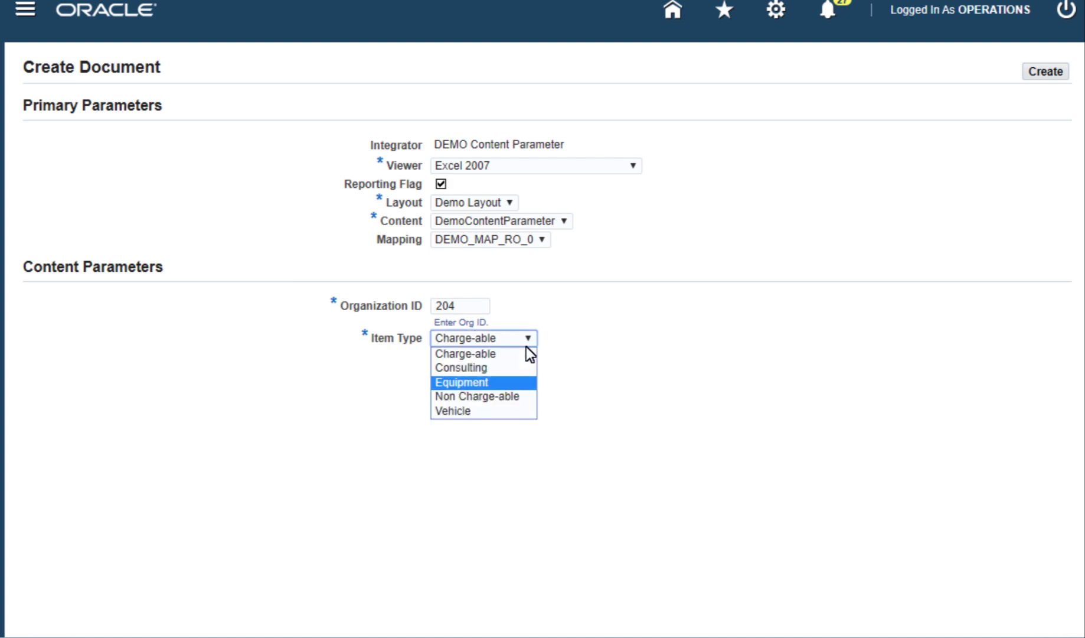
click(514, 381)
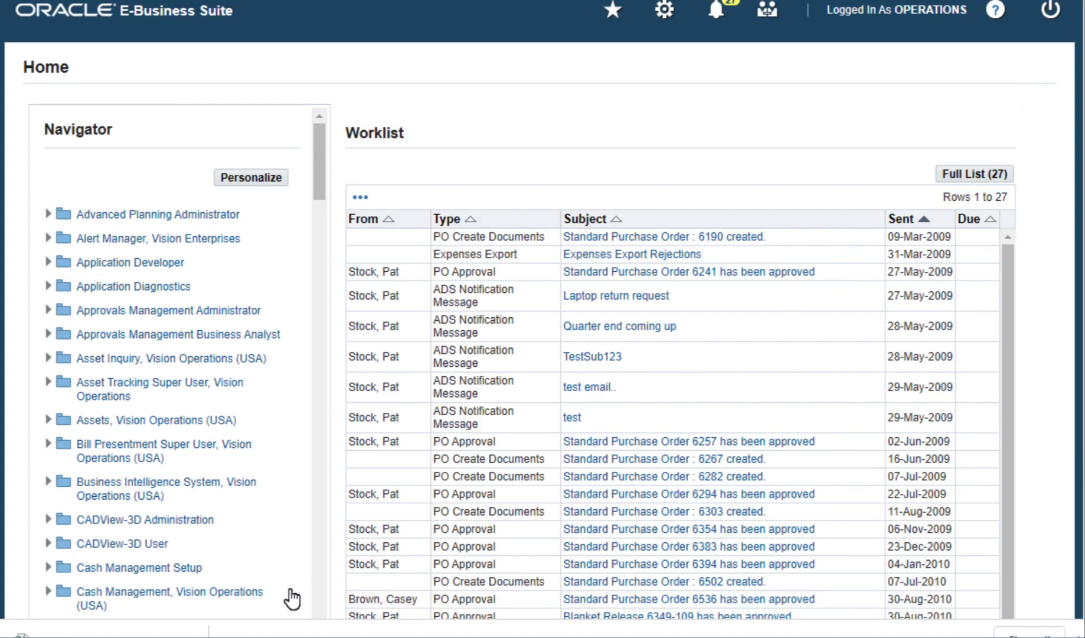
right_click(189, 625)
click(265, 528)
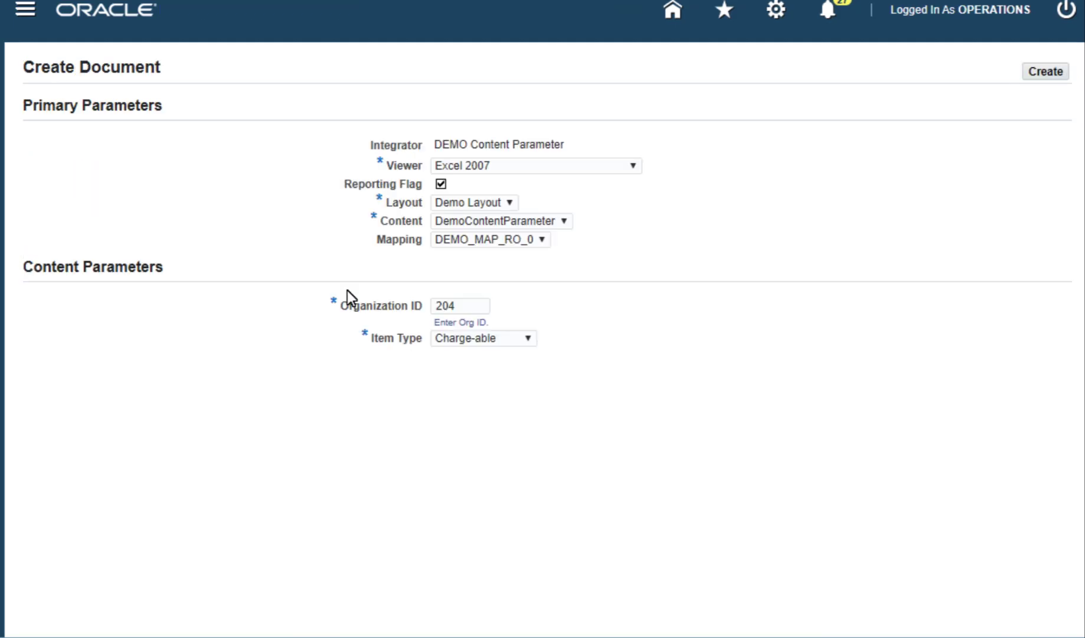
Step: Regenerate the document with Organization ID 600 and Item Type Equipment, opening it in Excel
double_click(443, 305)
text(600)
click(521, 337)
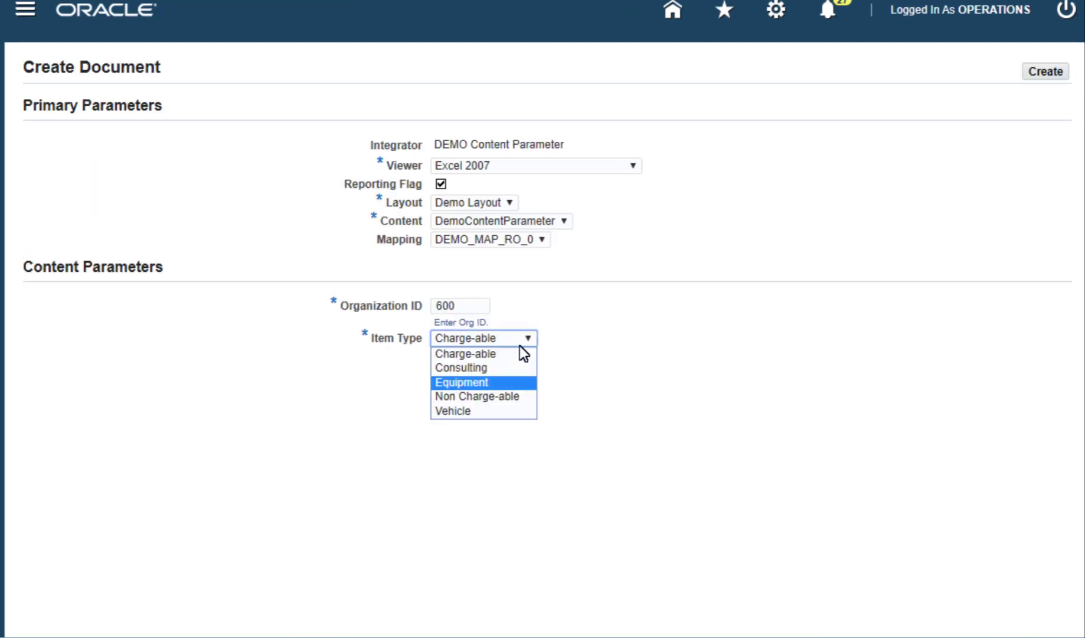
click(514, 382)
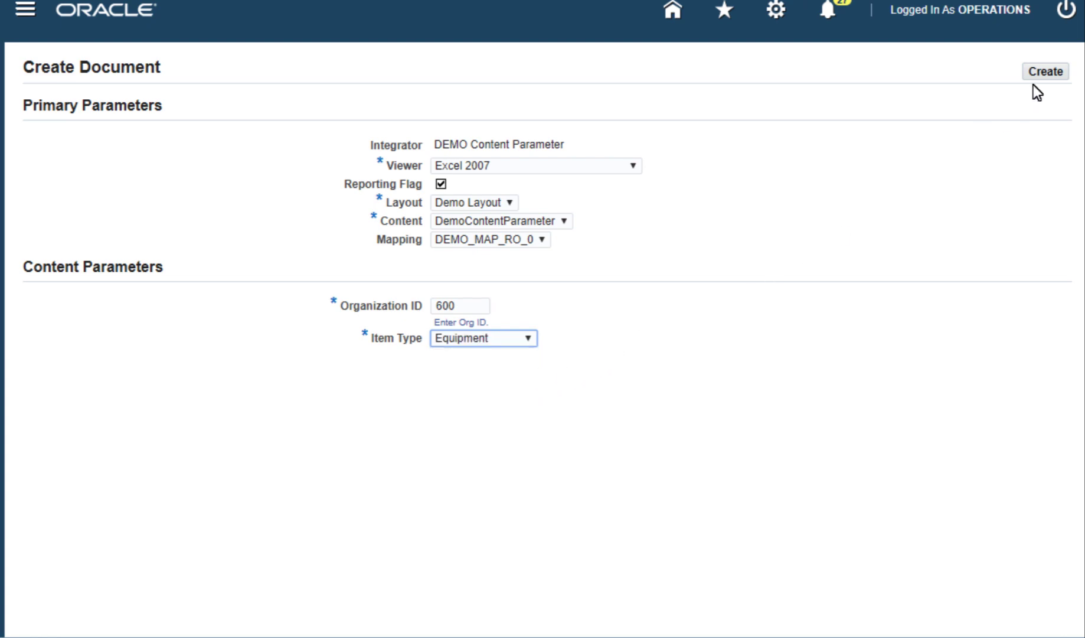
click(1041, 72)
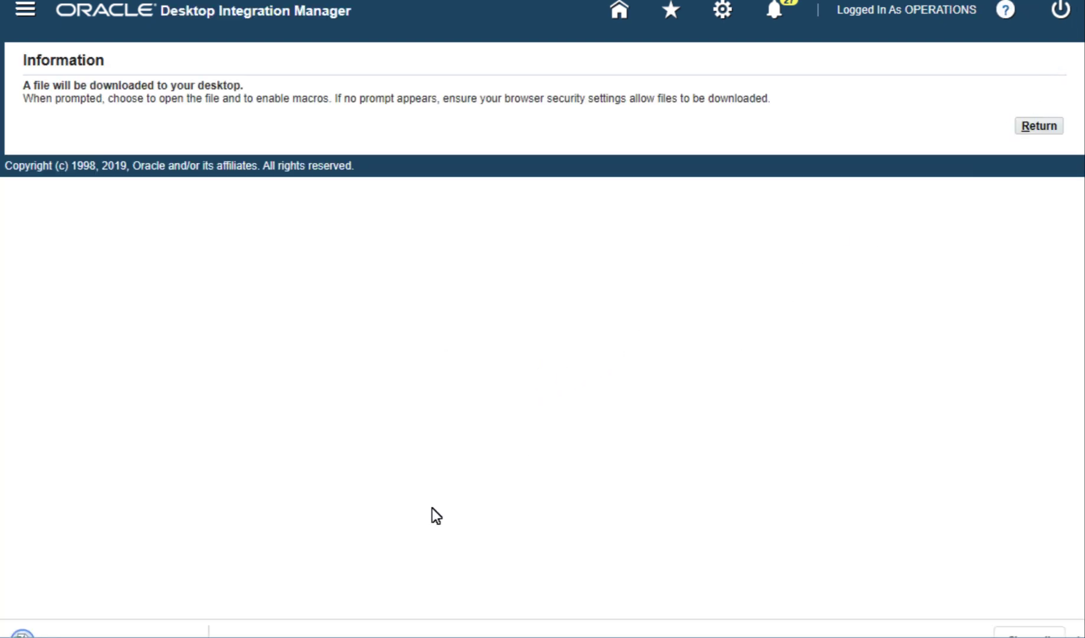
click(191, 625)
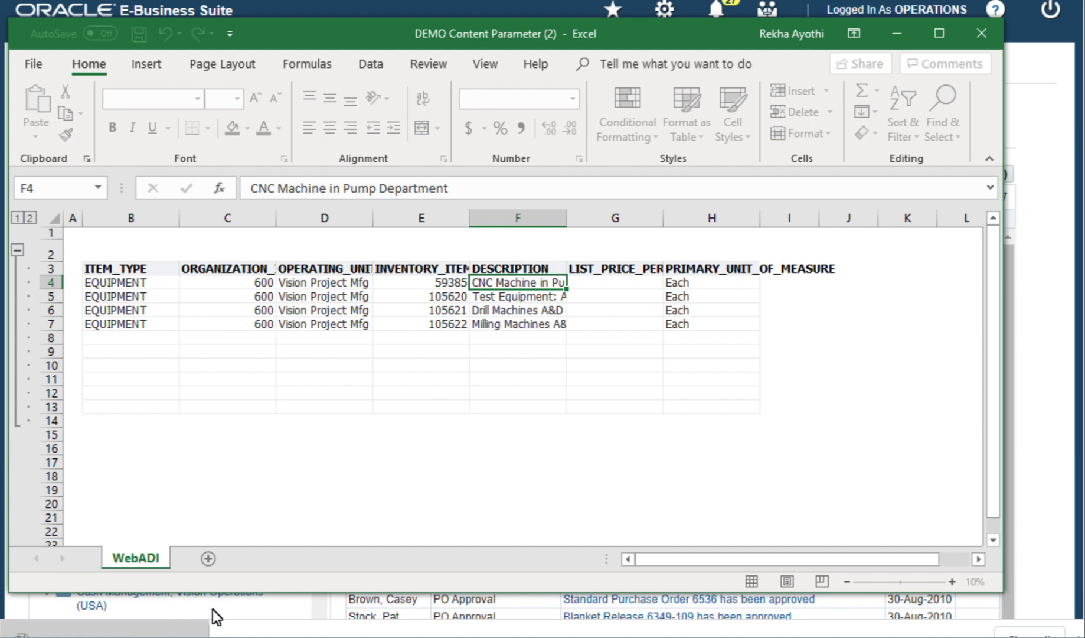